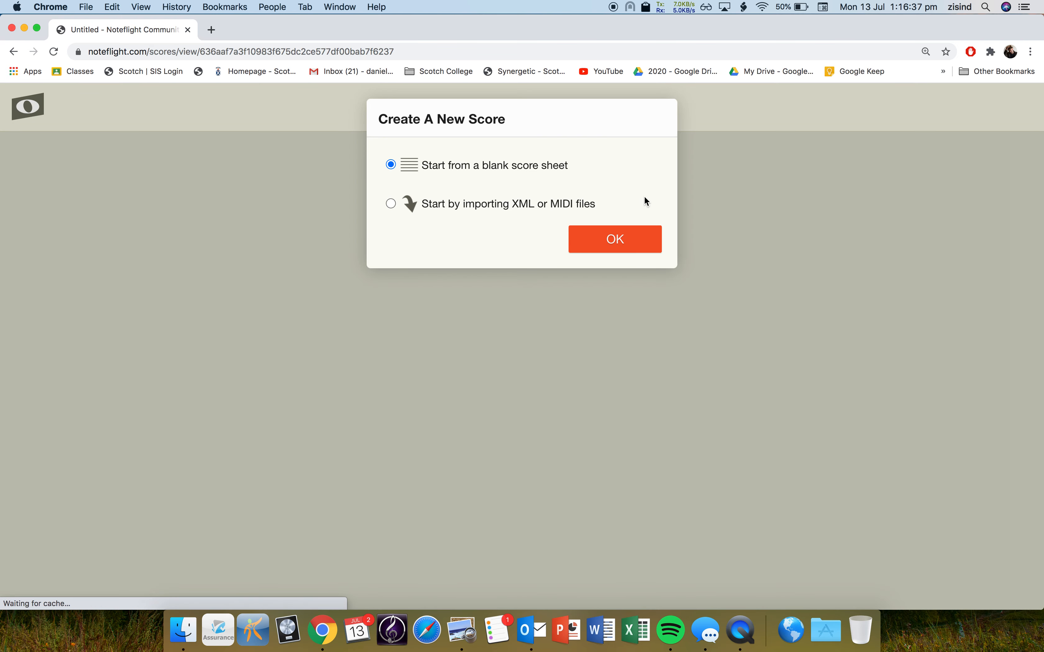
# Create a new score from a blank score sheet.
pyautogui.click(630, 244)
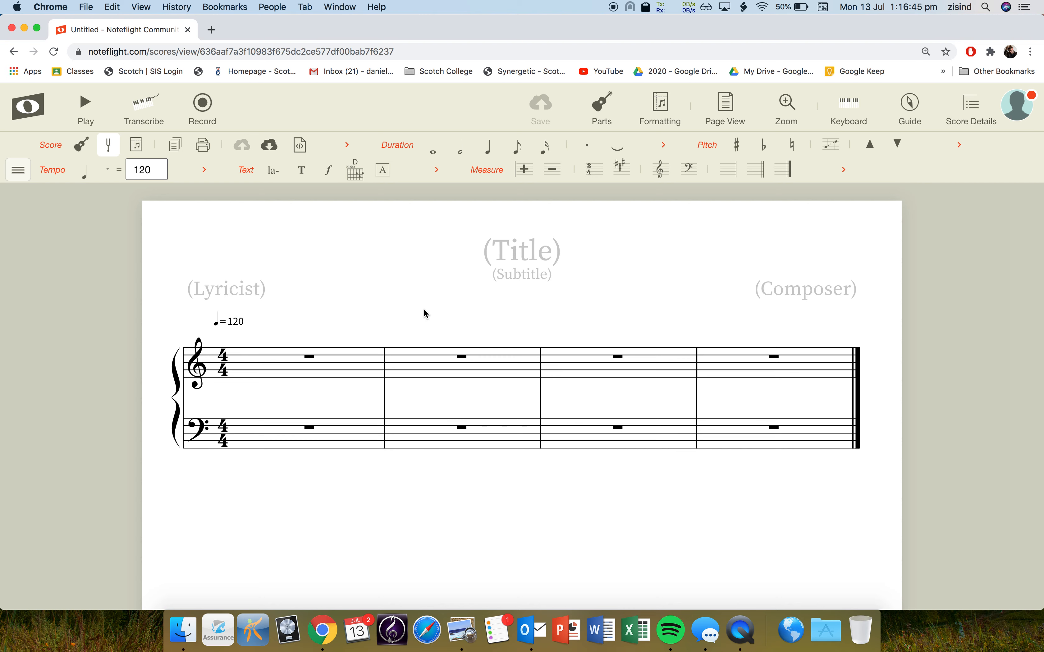
pyautogui.click(250, 365)
pyautogui.click(261, 440)
pyautogui.click(268, 357)
# Title the score "Basic Melody" and enter the composer's full name.
pyautogui.click(535, 249)
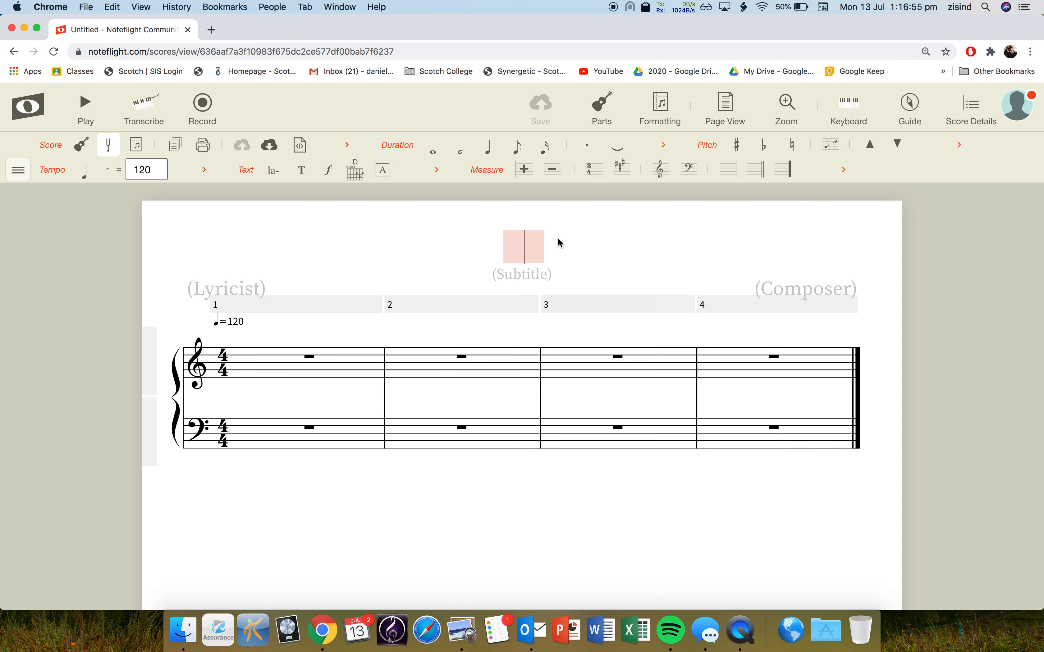
pyautogui.write('Basic Melody')
pyautogui.press('super+l')
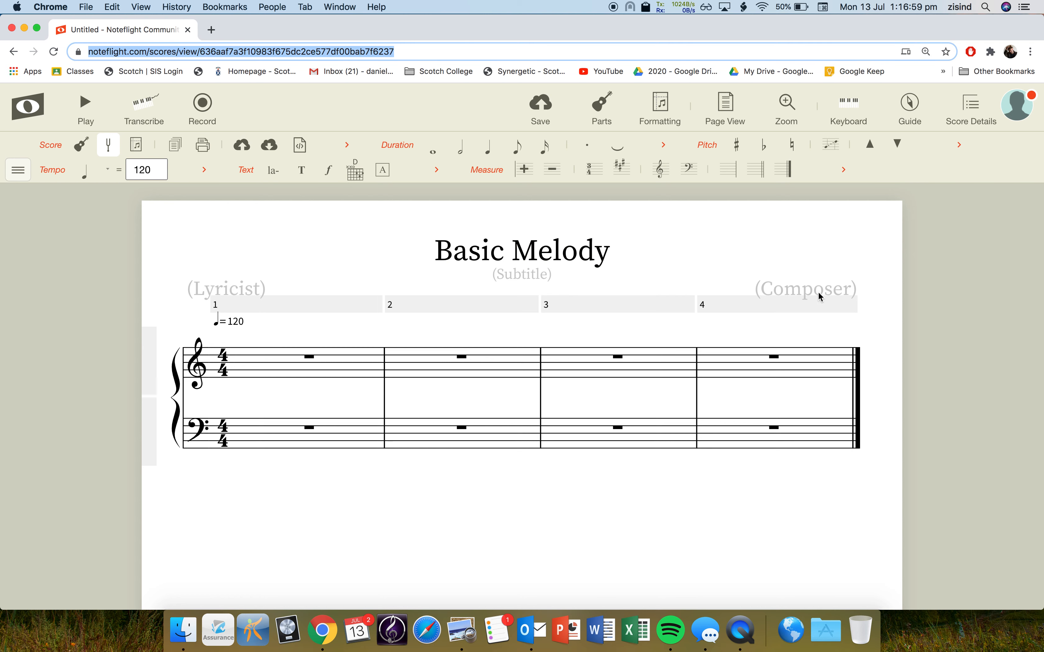
pyautogui.click(831, 291)
pyautogui.write('Daniel Zisin')
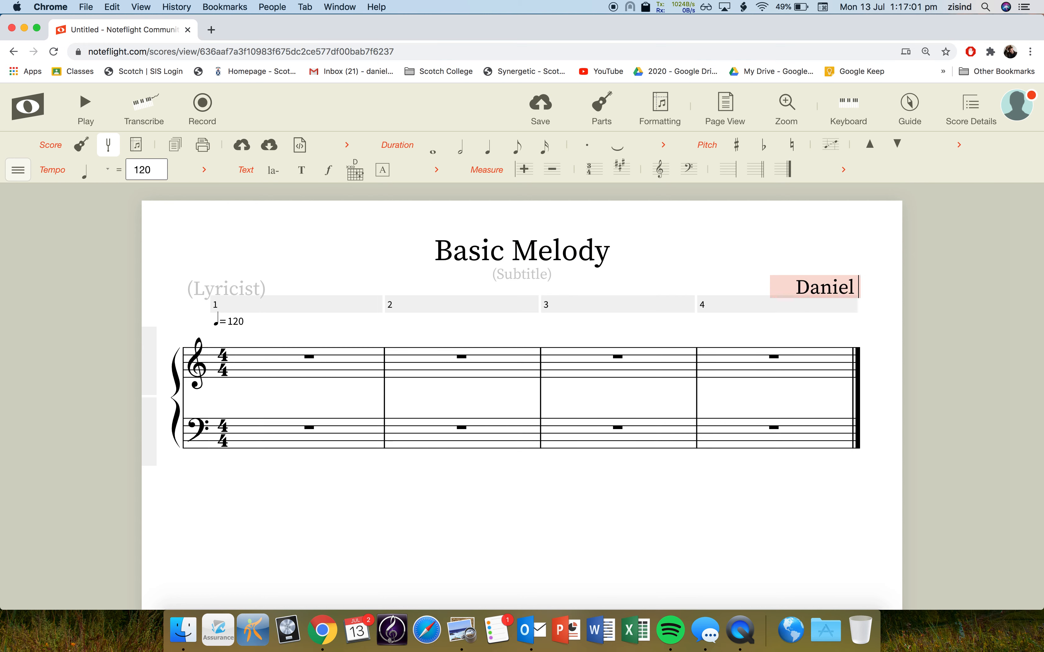
# Enter the quarter notes C, D, E, F in treble measure 1 and G, A, B, C in measure 2.
pyautogui.click(274, 368)
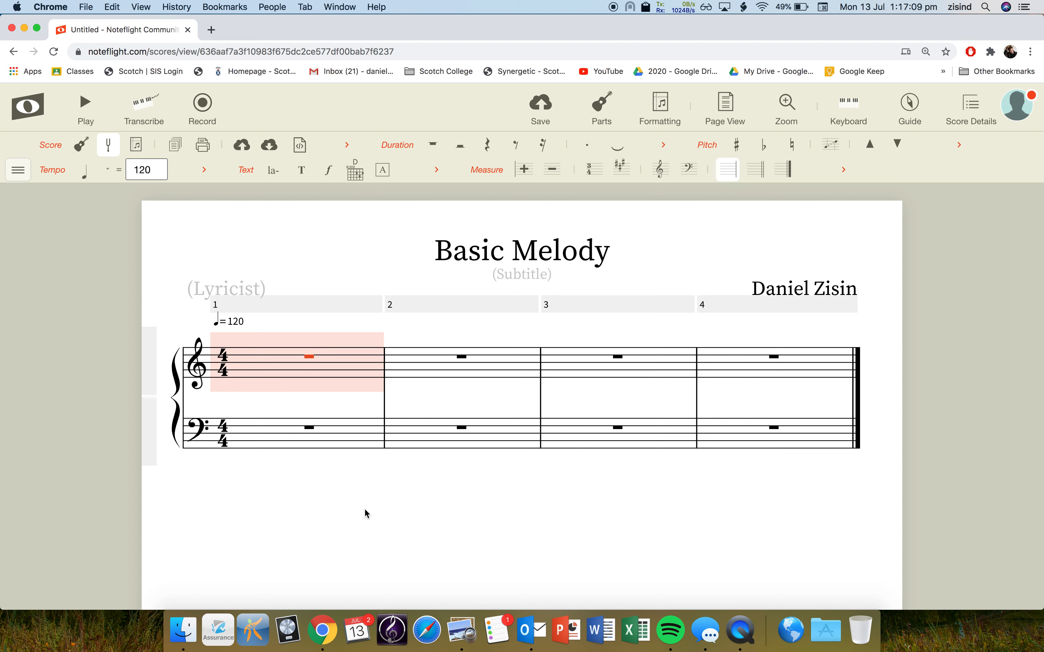
pyautogui.click(296, 253)
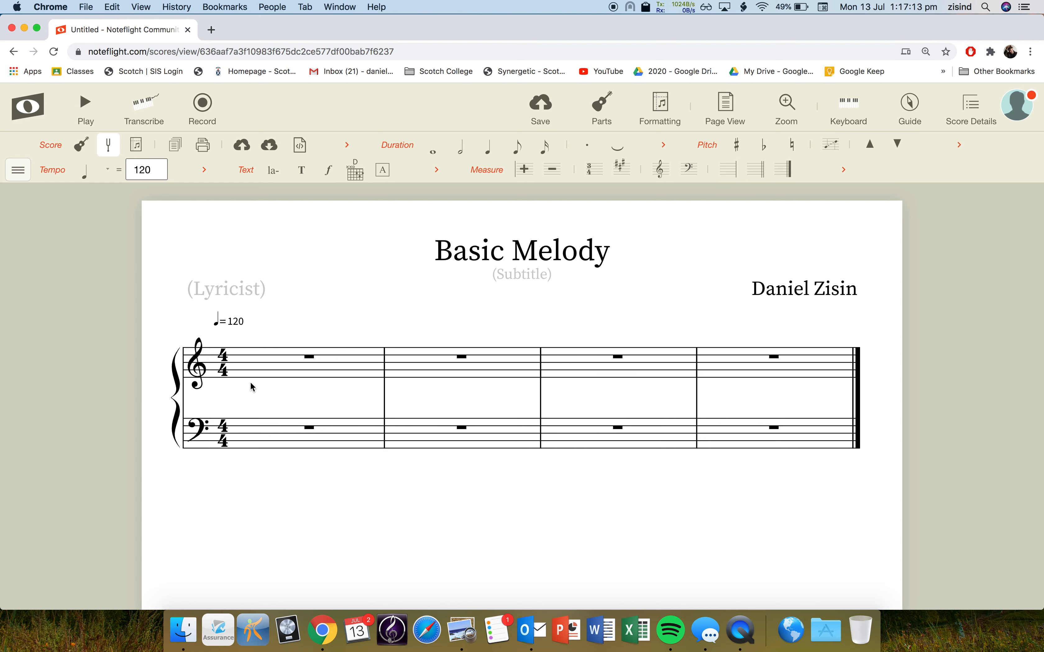
pyautogui.click(284, 367)
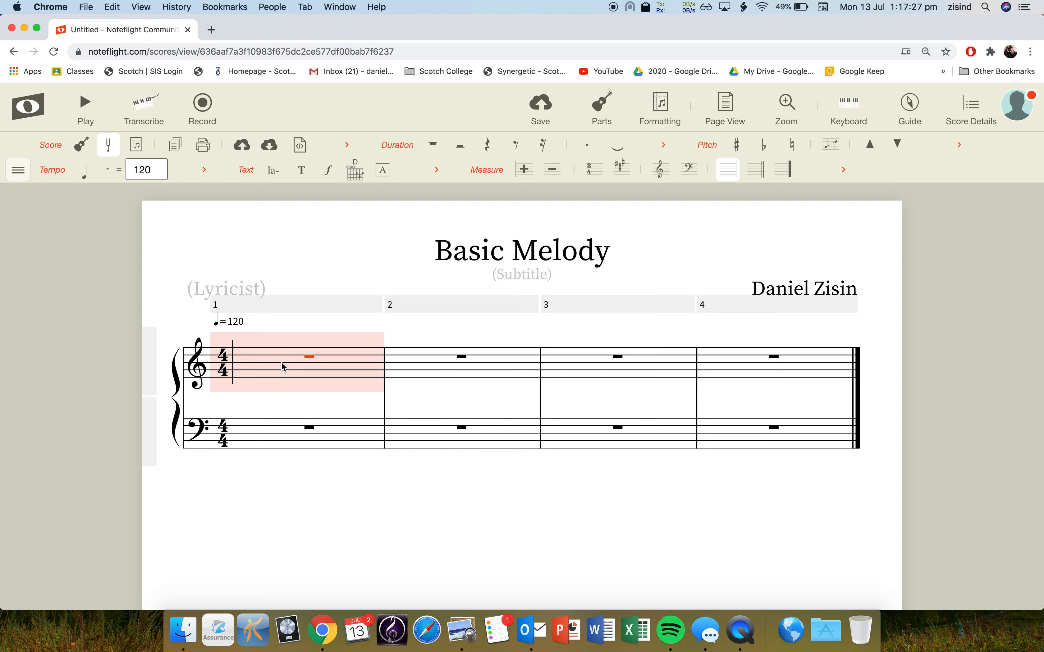
pyautogui.press('XF86AudioLowerVolume')
pyautogui.press('XF86AudioLowerVolume')
pyautogui.press('XF86AudioLowerVolume')
pyautogui.press('c')
pyautogui.press('d')
pyautogui.press('e')
pyautogui.press('f')
pyautogui.press('g')
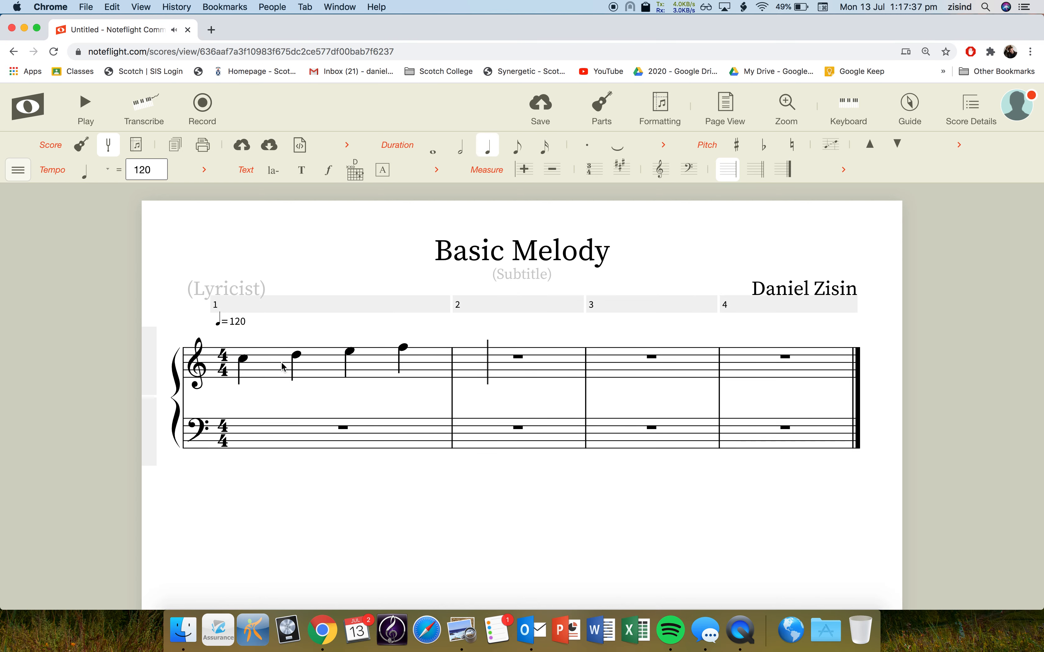
pyautogui.press('a')
pyautogui.press('b')
pyautogui.press('c')
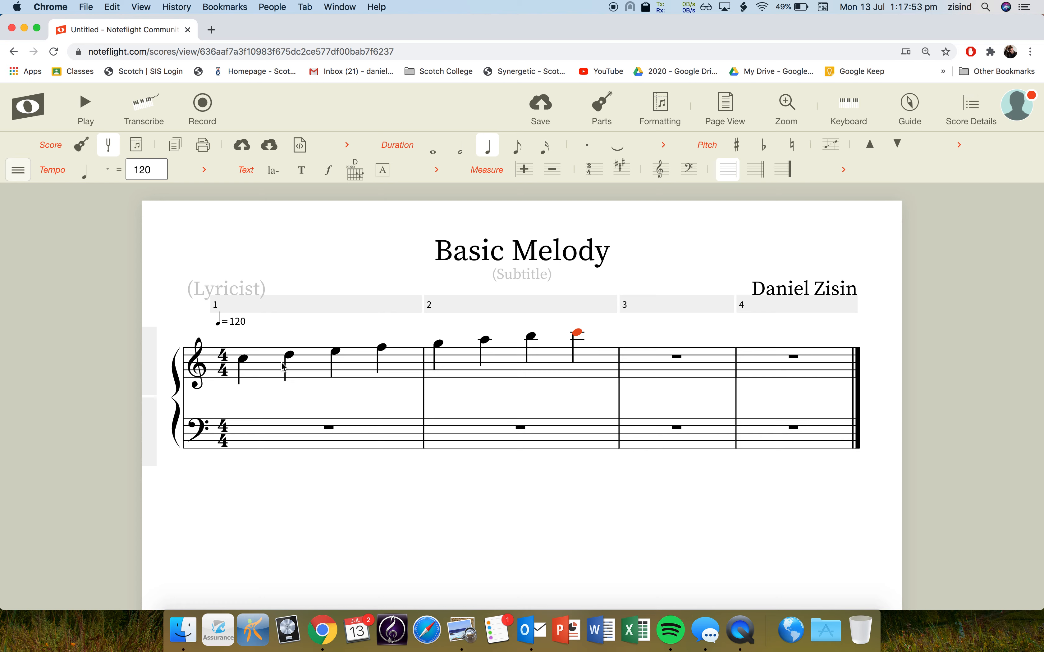
# Delete all the notes in treble measures 1 and 2.
pyautogui.click(312, 374)
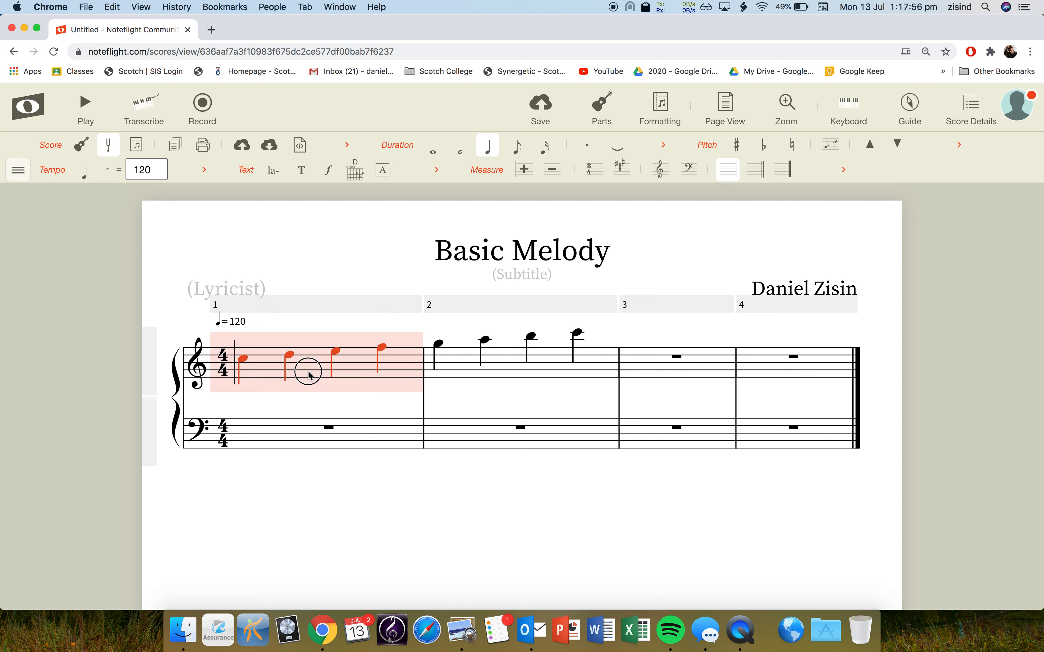
pyautogui.click(331, 279)
pyautogui.click(242, 361)
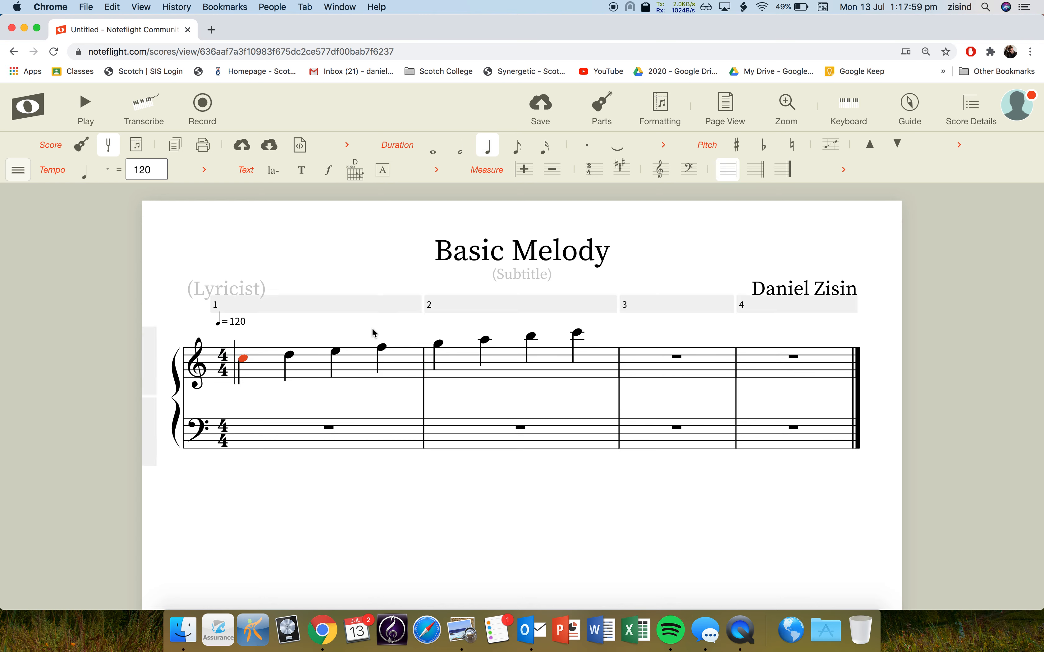
pyautogui.click(267, 376)
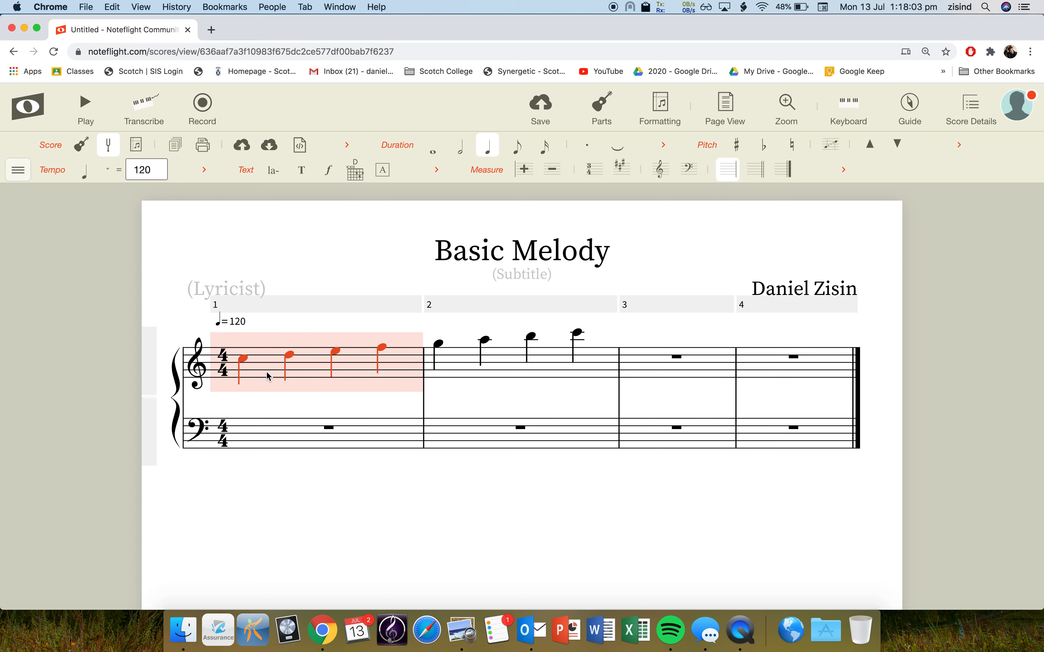
pyautogui.press('Delete')
pyautogui.click(416, 376)
pyautogui.press('Delete')
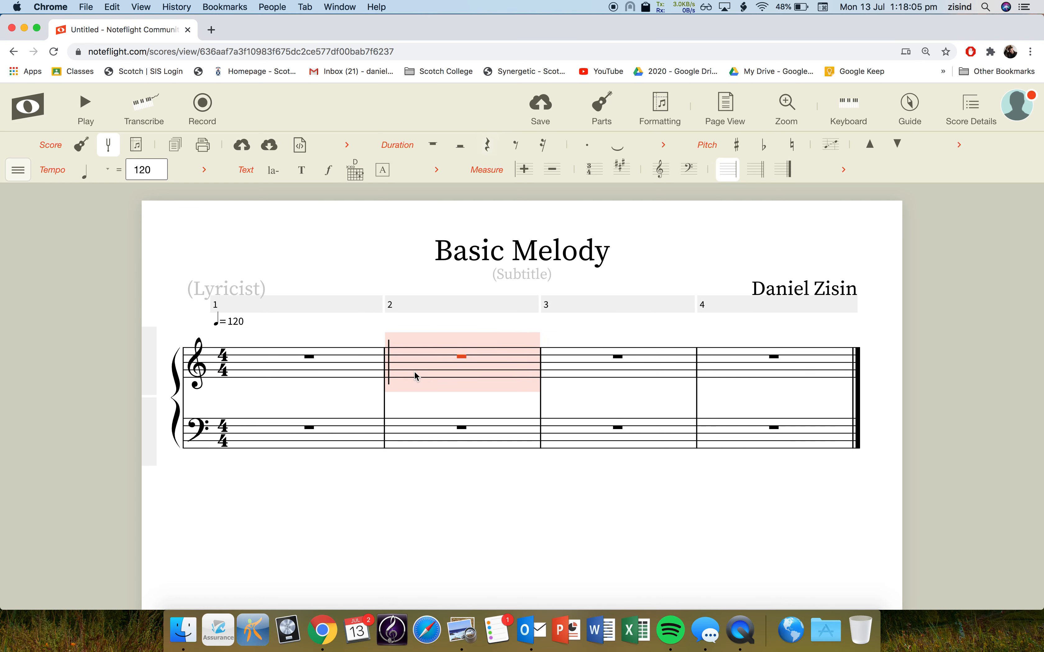
# Hide the Duration tool group and show it again.
pyautogui.click(285, 375)
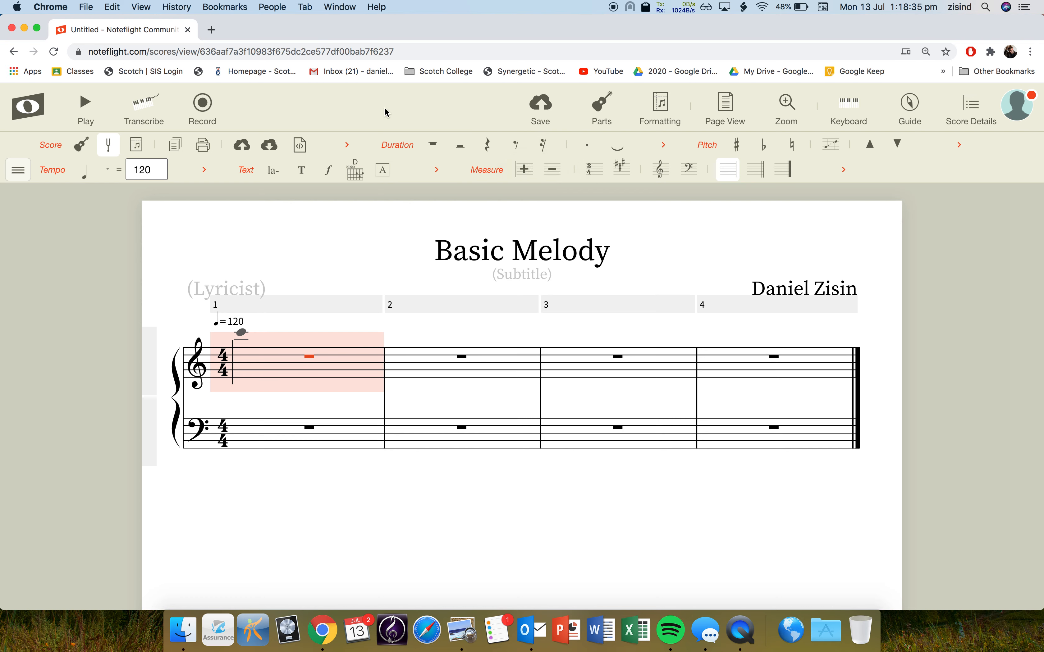
pyautogui.click(396, 146)
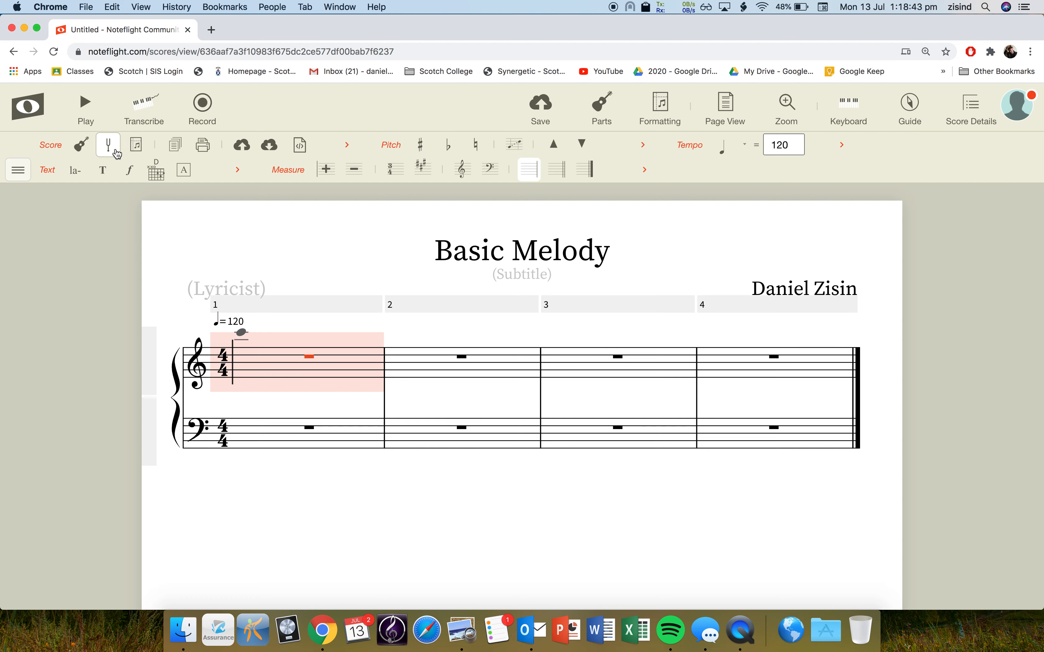
pyautogui.click(19, 174)
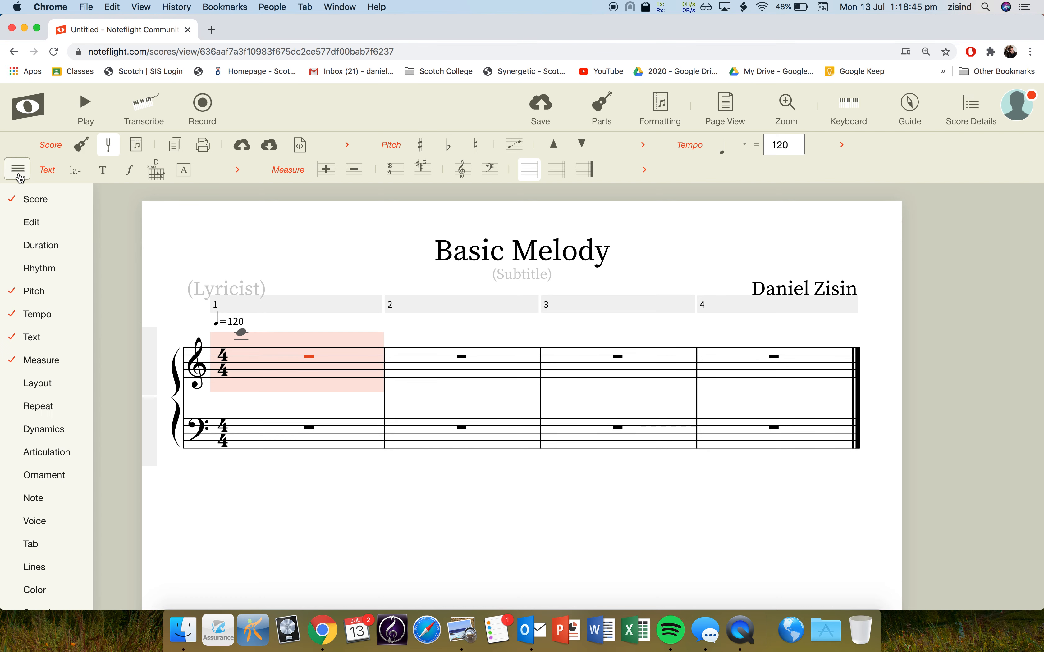
pyautogui.moveTo(40, 251)
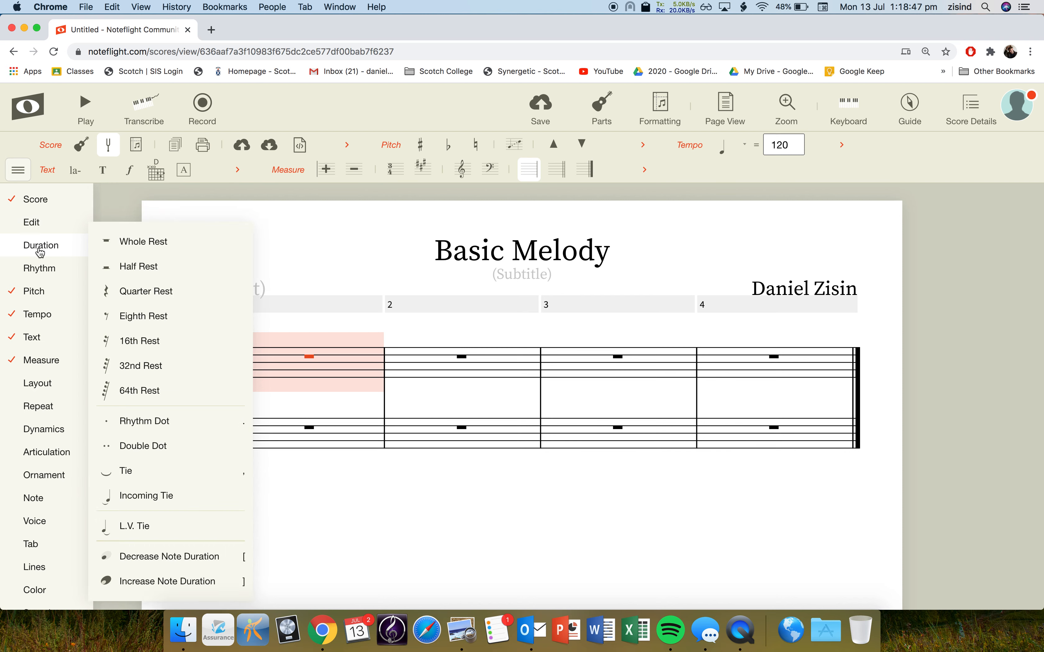
pyautogui.click(40, 252)
pyautogui.moveTo(35, 222)
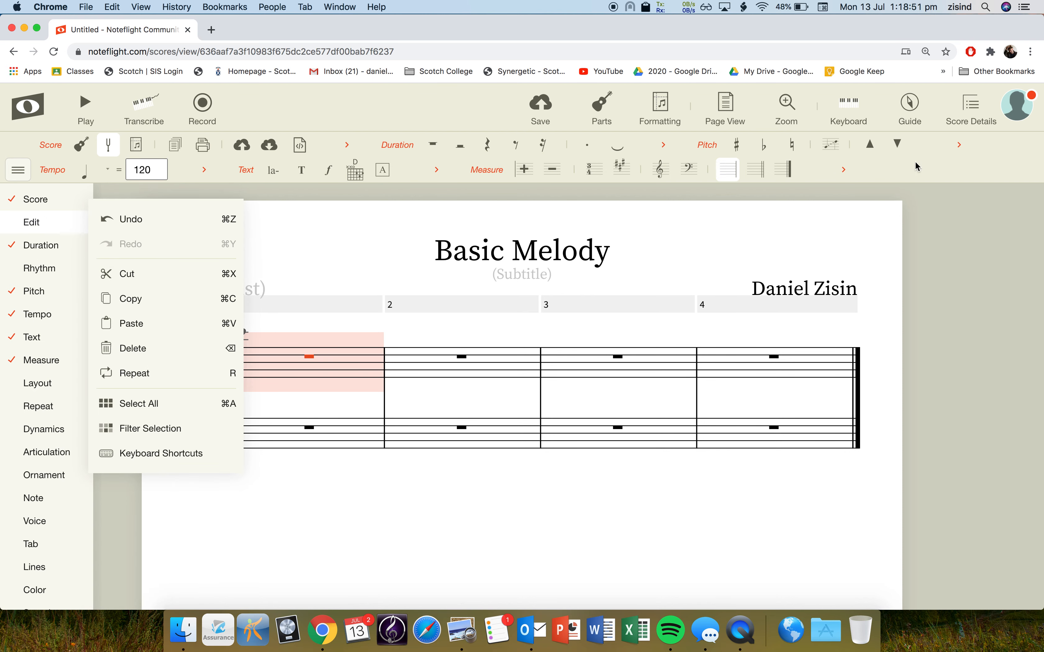
pyautogui.press('.')
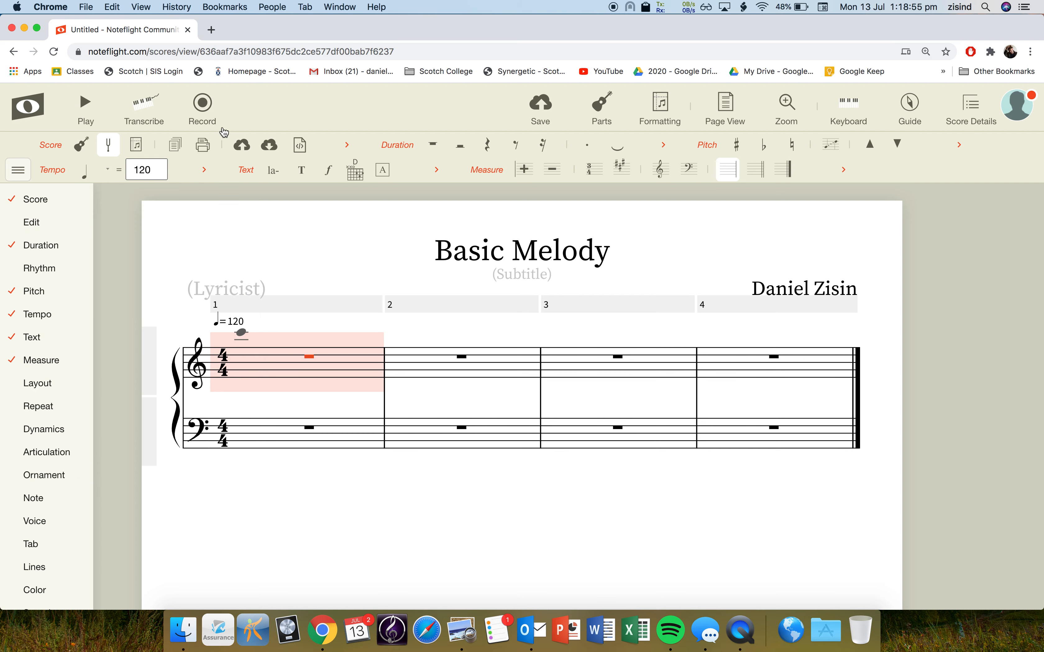
pyautogui.click(19, 172)
pyautogui.click(19, 171)
pyautogui.click(19, 171)
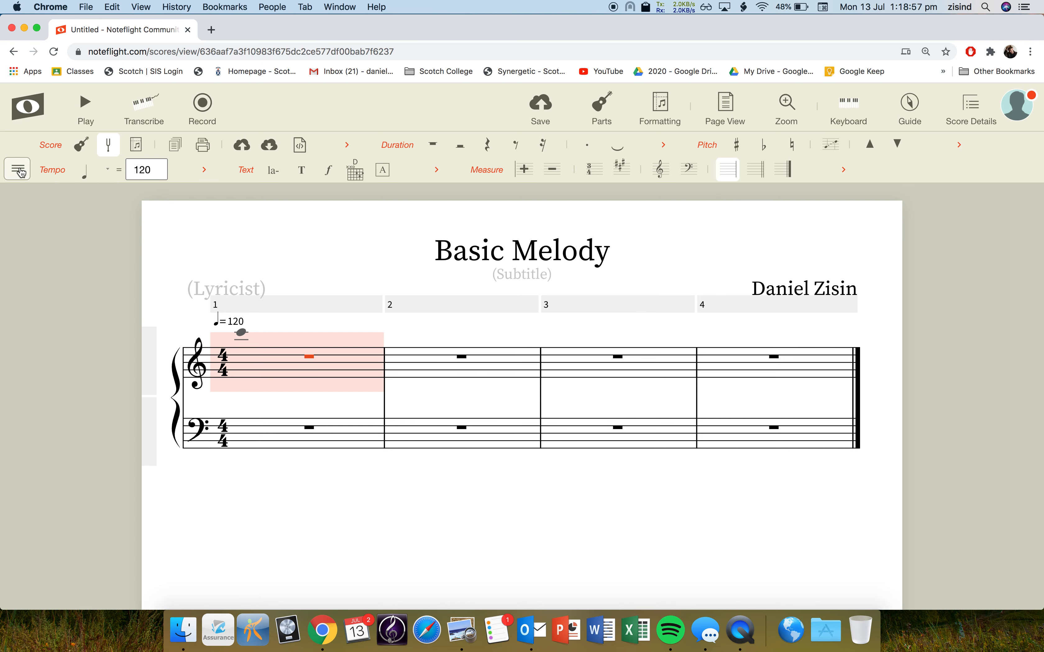
pyautogui.click(19, 171)
pyautogui.click(20, 172)
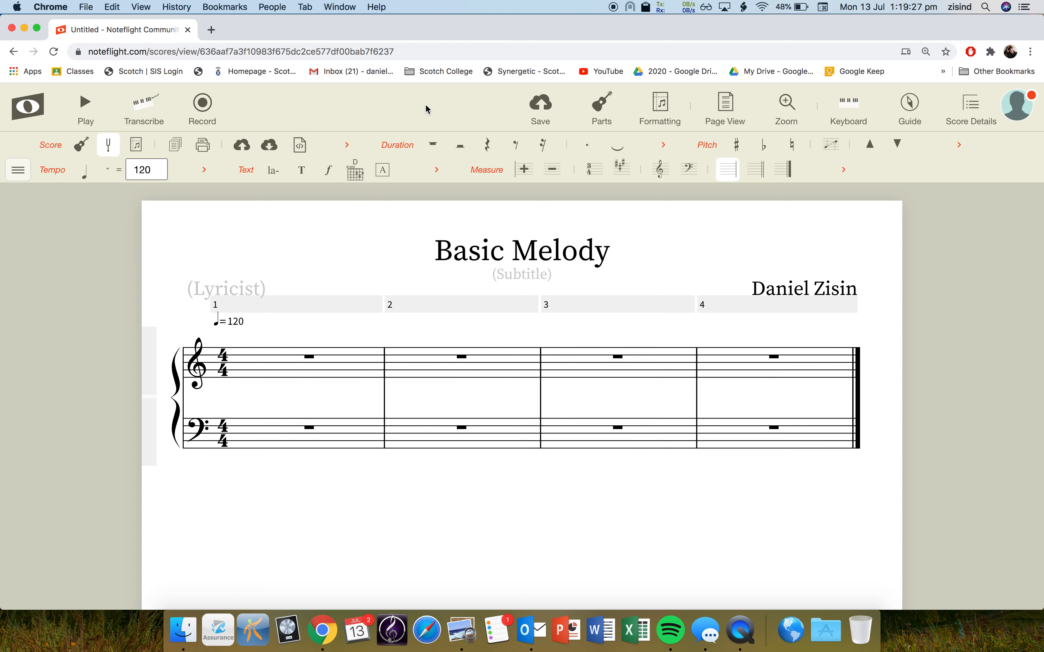
# Enter a C on beat 1 of treble measure 1, try it as an eighth note, and set it to a quarter note.
pyautogui.press('c')
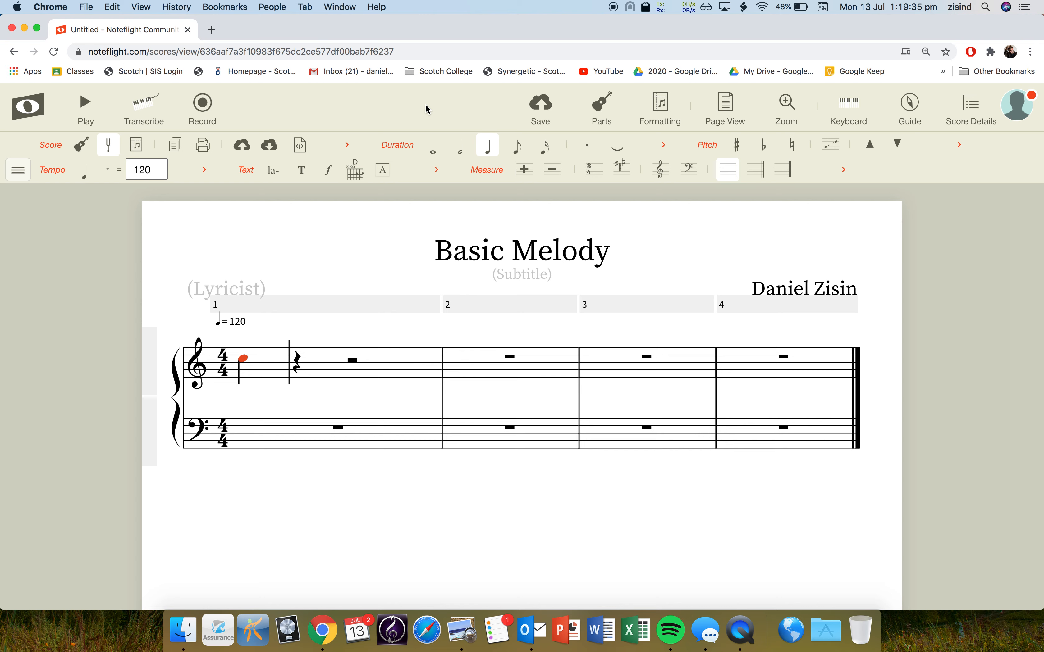
pyautogui.click(517, 153)
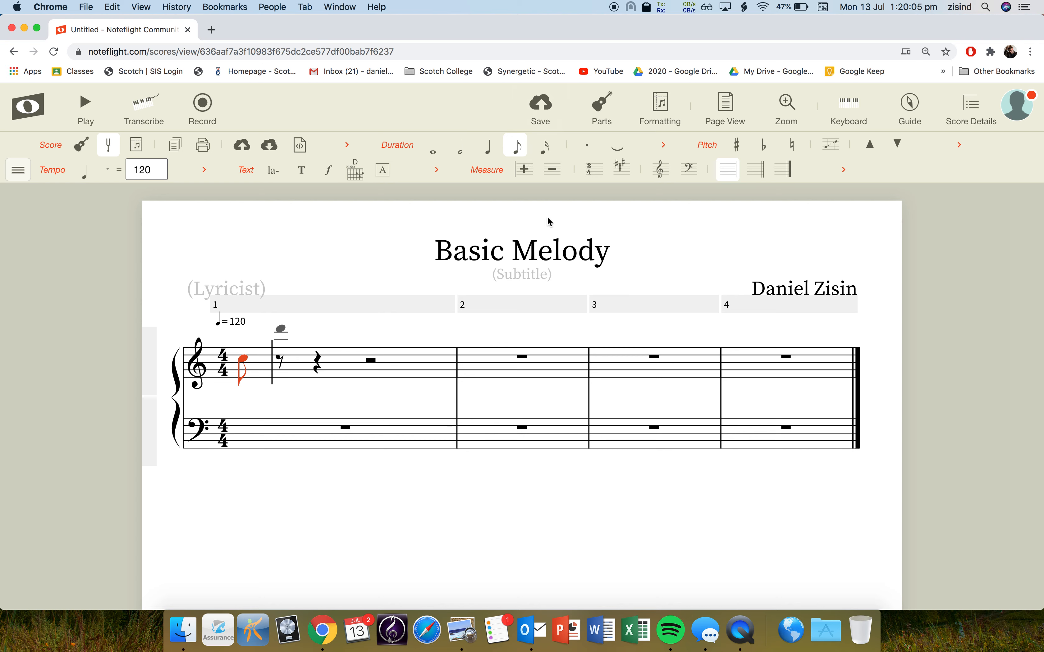
pyautogui.press('5')
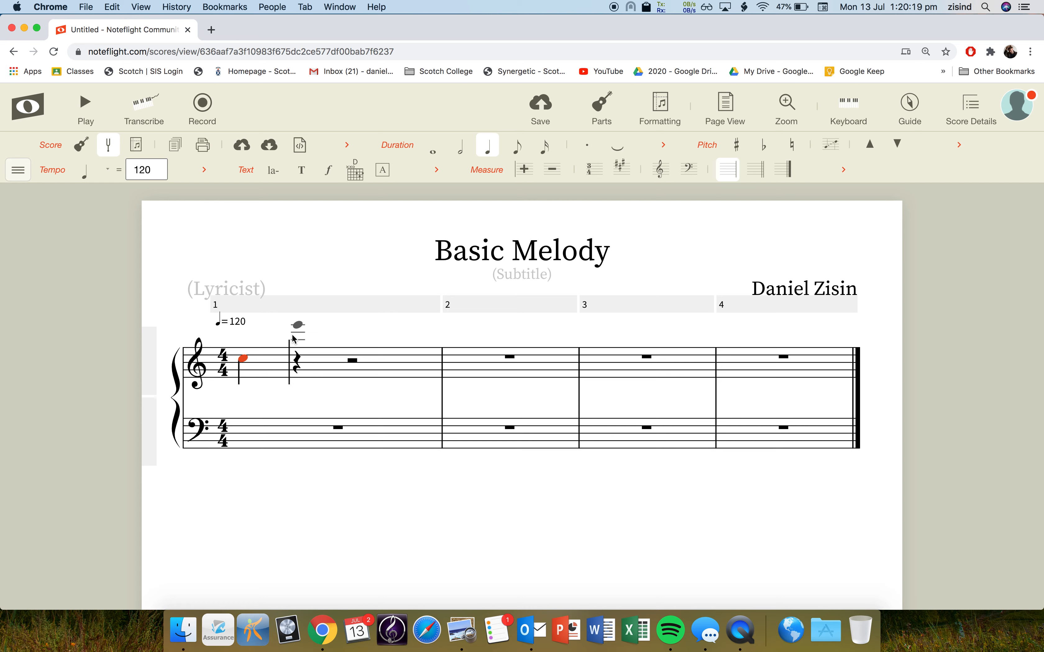
# Change the beat 2 rest in treble measure 1 to an eighth and enter two eighth-note Cs.
pyautogui.press('Right')
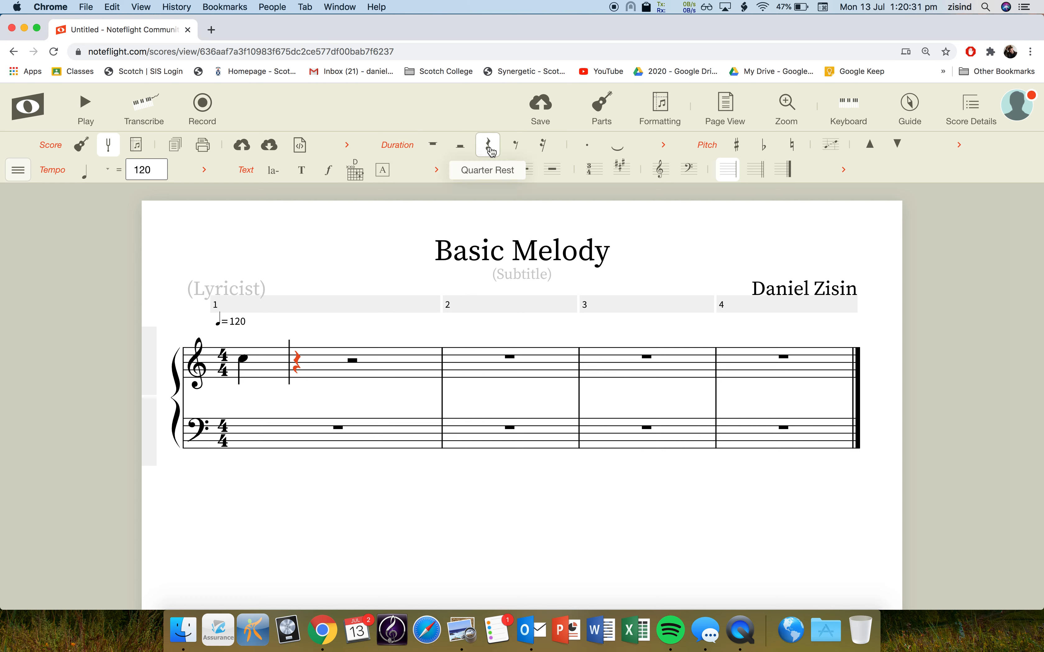
pyautogui.click(514, 151)
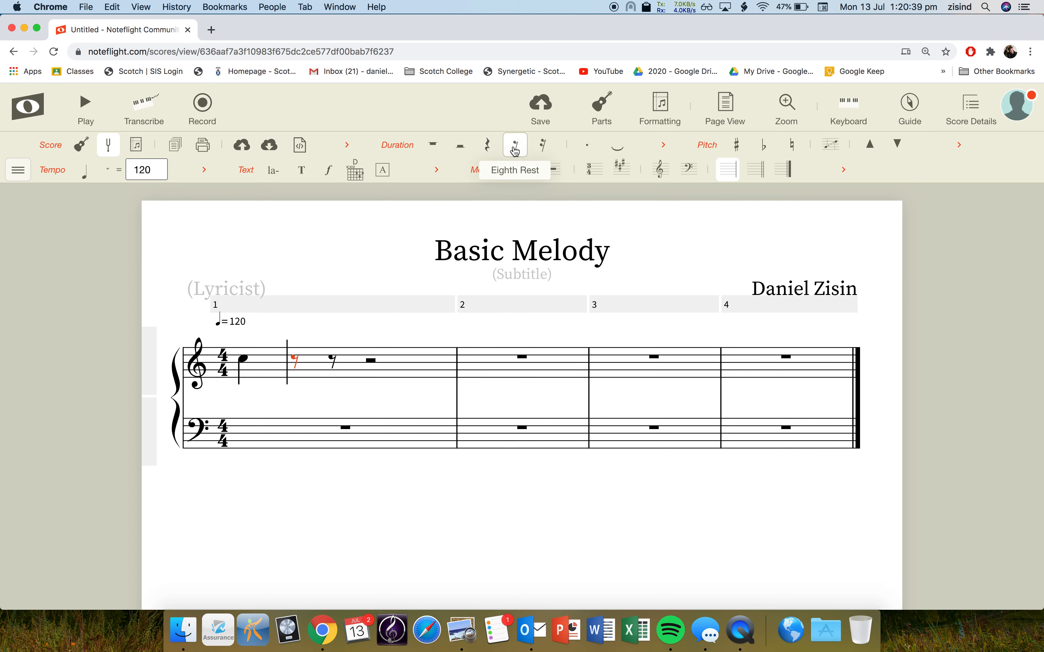
pyautogui.press('c')
pyautogui.press('c')
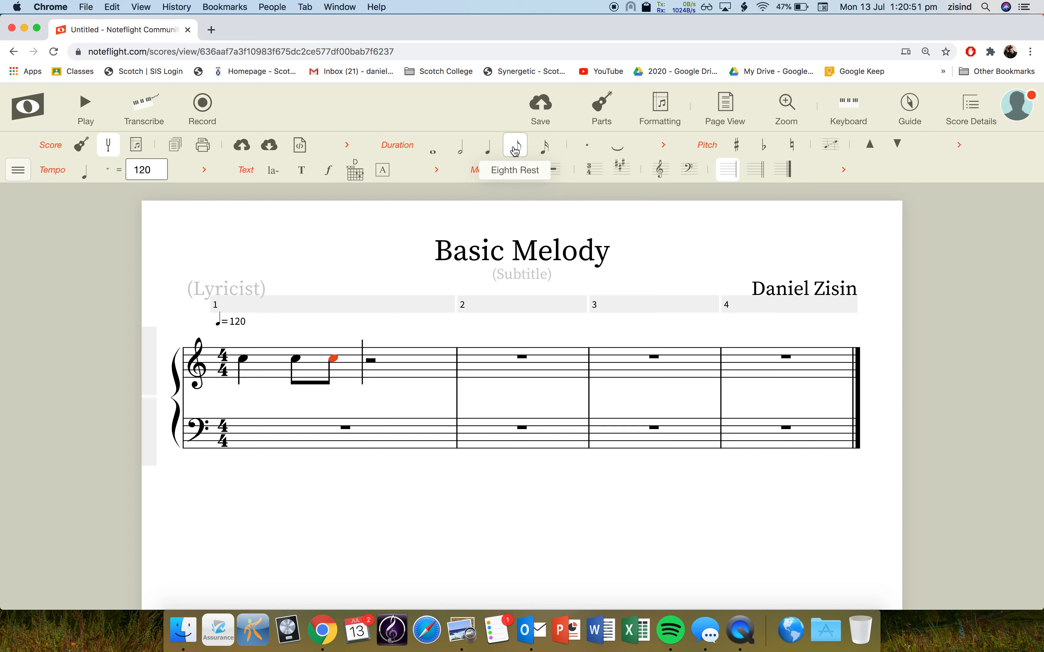
# Complete treble measure 1 with four sixteenth-note Cs on beat 3 and a quarter-note C on beat 4.
pyautogui.press('Right')
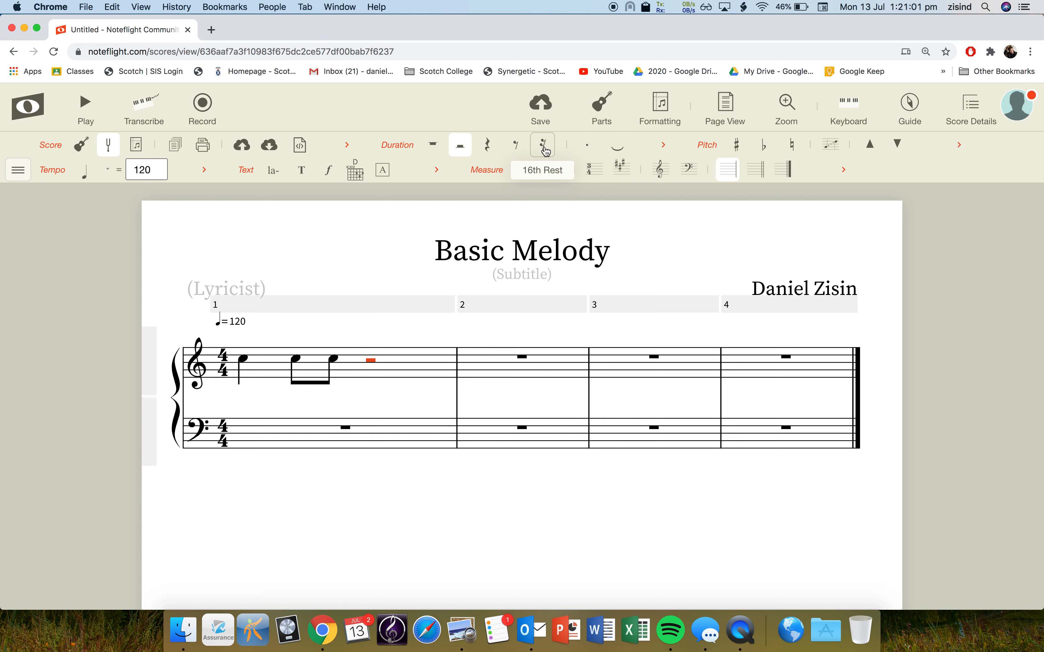
pyautogui.click(544, 149)
pyautogui.press('c')
pyautogui.press('c')
pyautogui.press('c')
pyautogui.press('c')
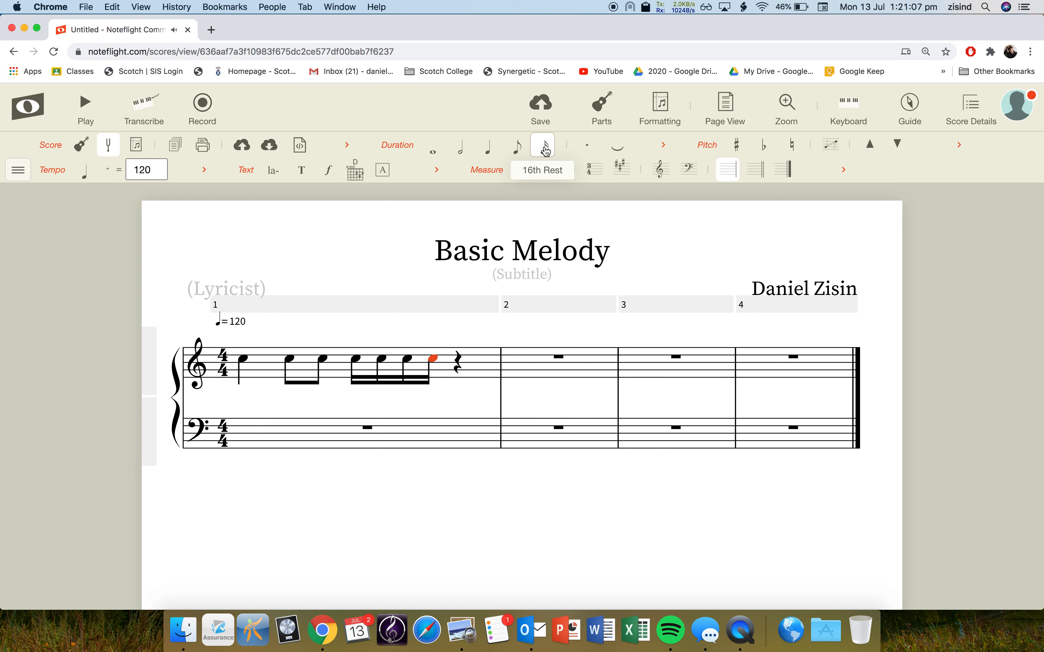
pyautogui.press('Right')
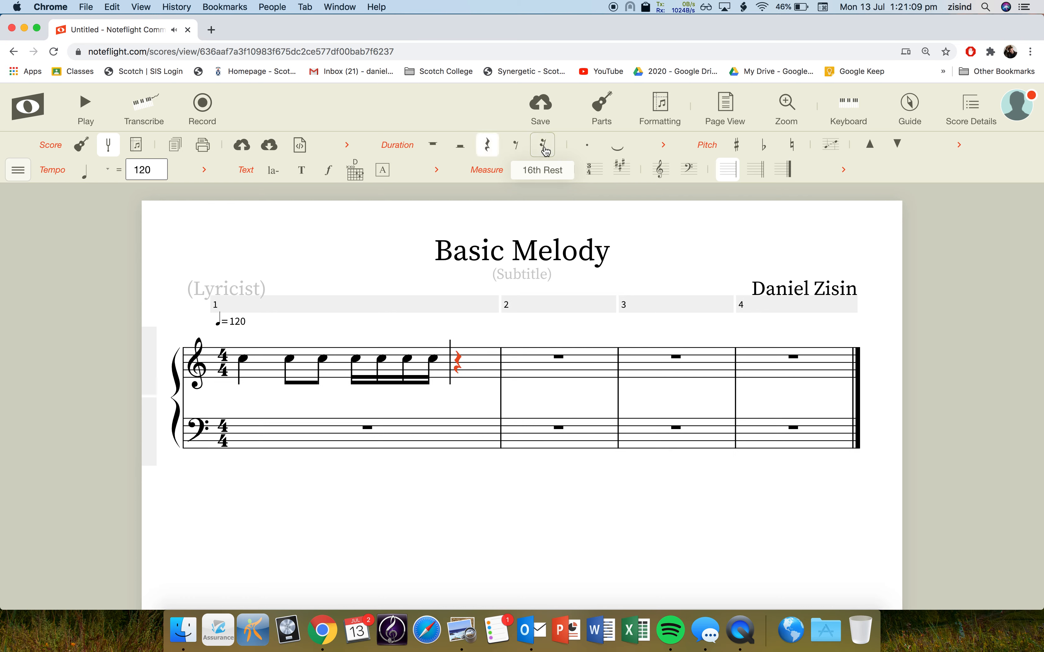
pyautogui.press('c')
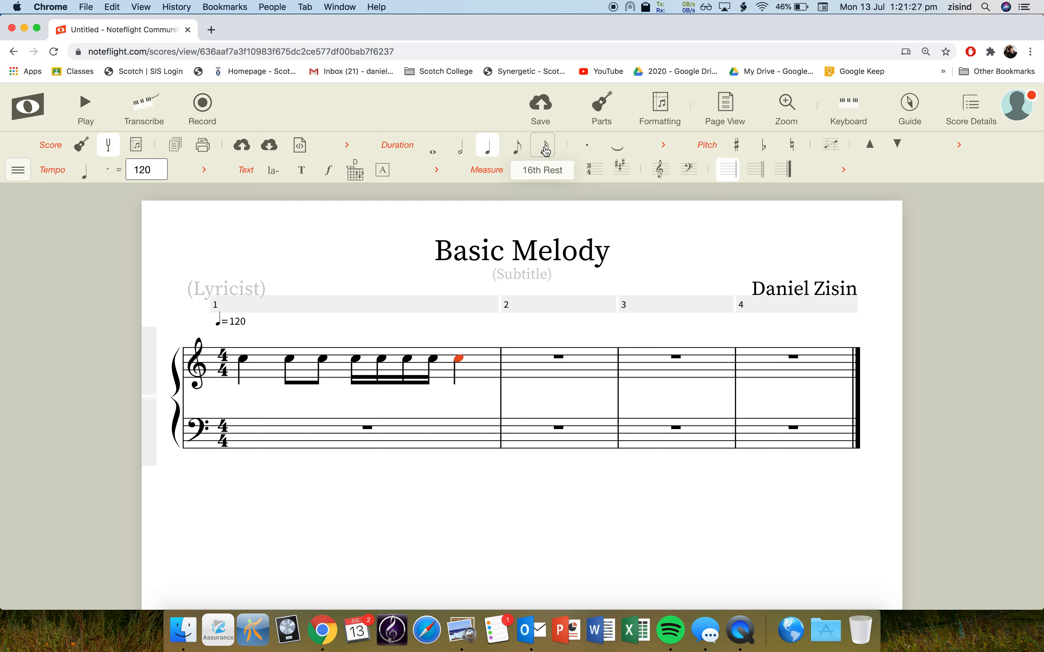
# Enter an eighth-note C followed by two sixteenth-note Cs on beat 1 of treble measure 2.
pyautogui.press('Right')
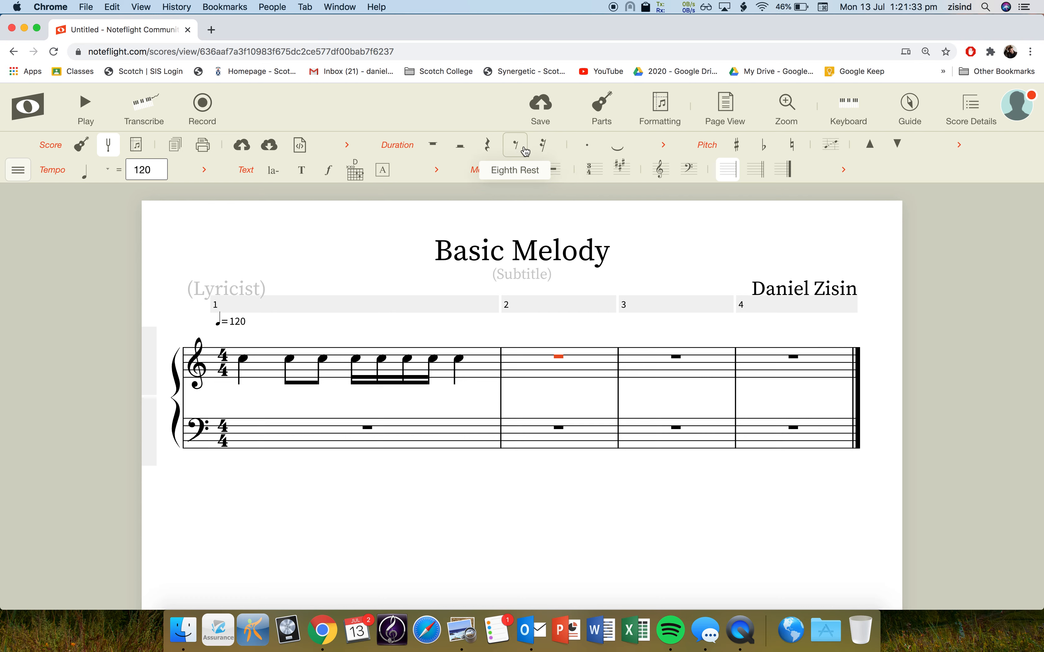
pyautogui.press('Left')
pyautogui.press('Right')
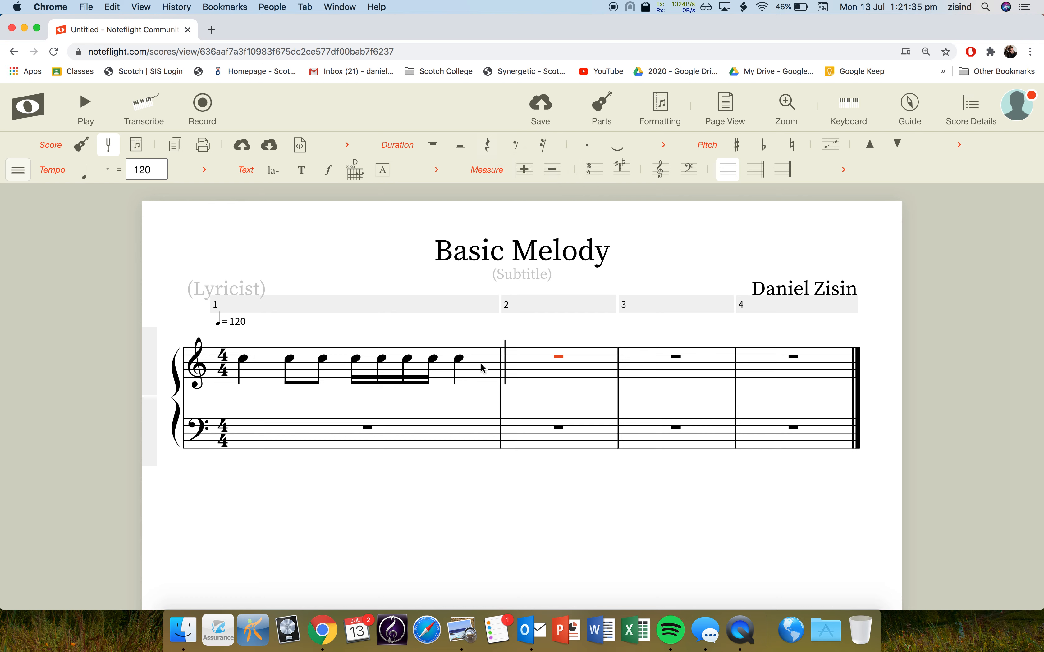
pyautogui.click(519, 149)
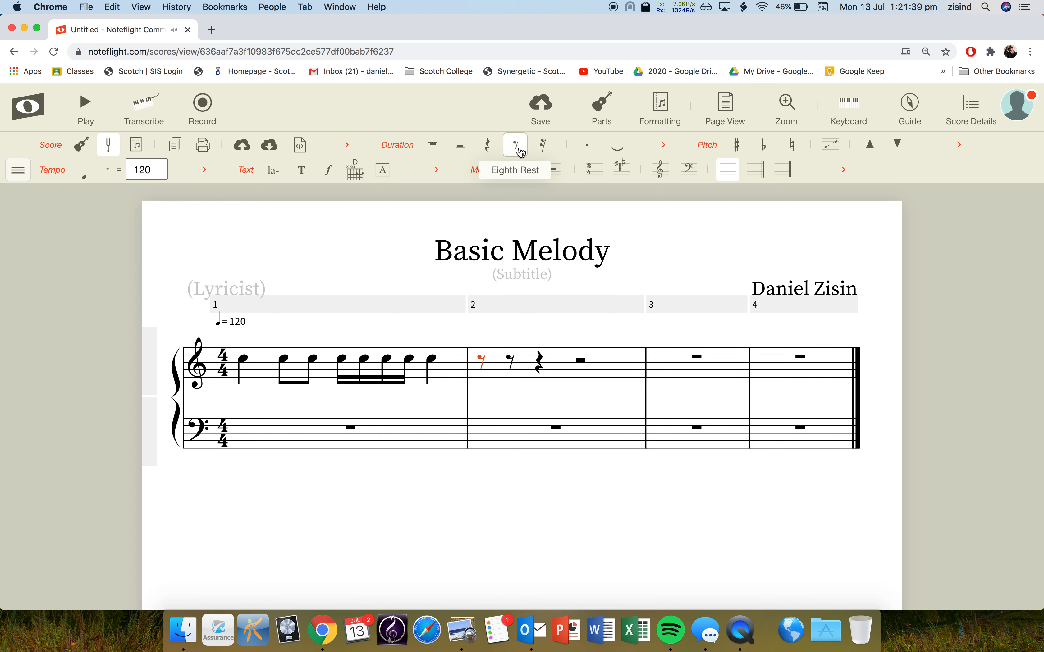
pyautogui.press('c')
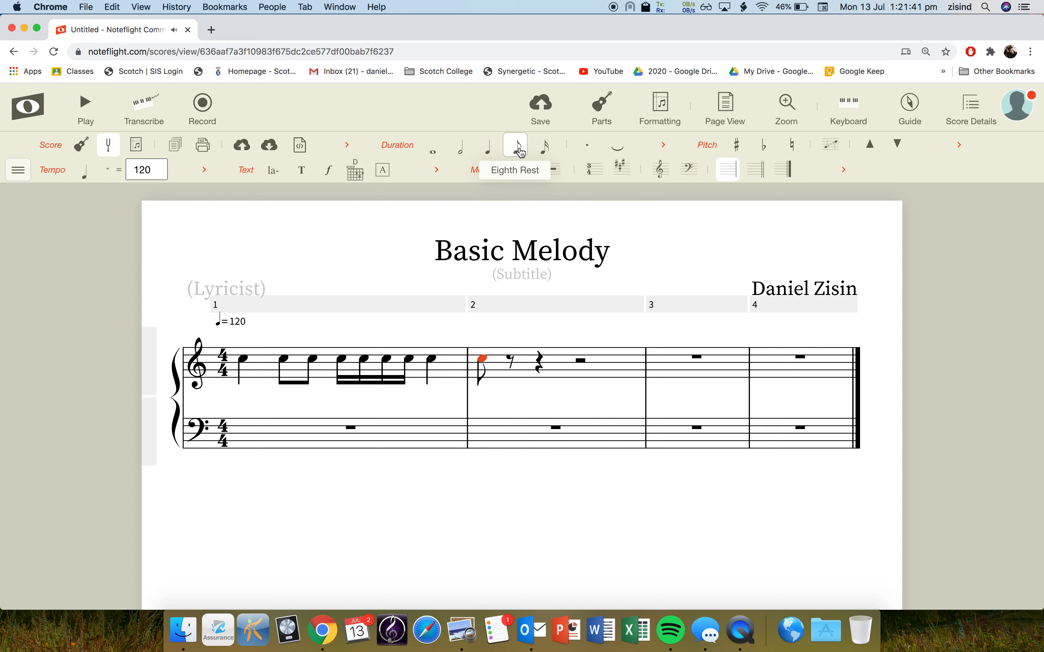
pyautogui.press('Right')
pyautogui.click(543, 149)
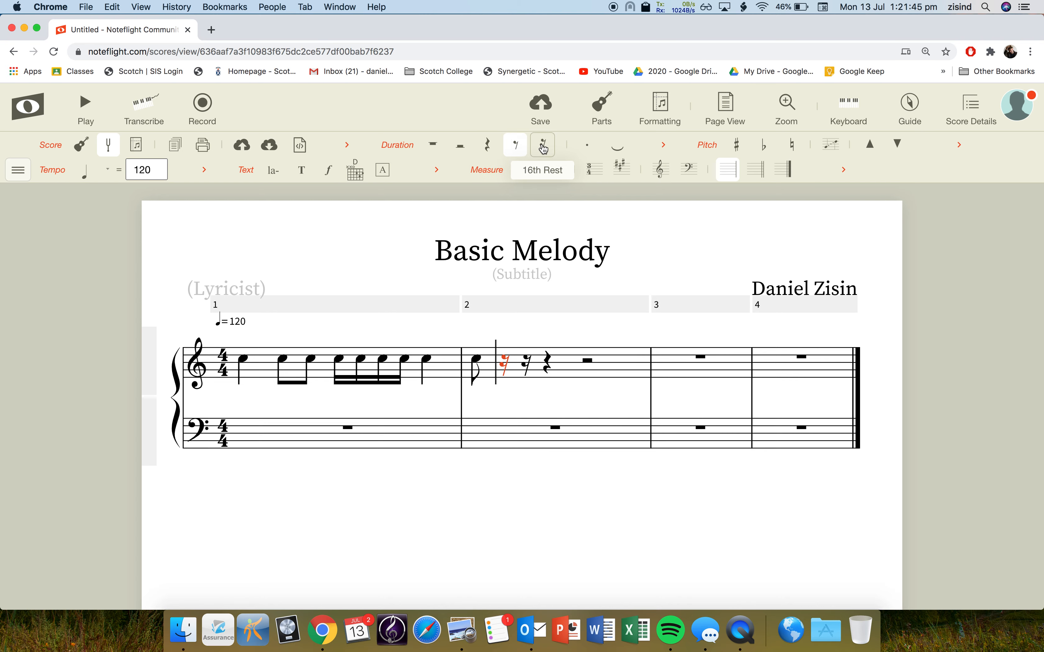
pyautogui.press('c')
pyautogui.press('c')
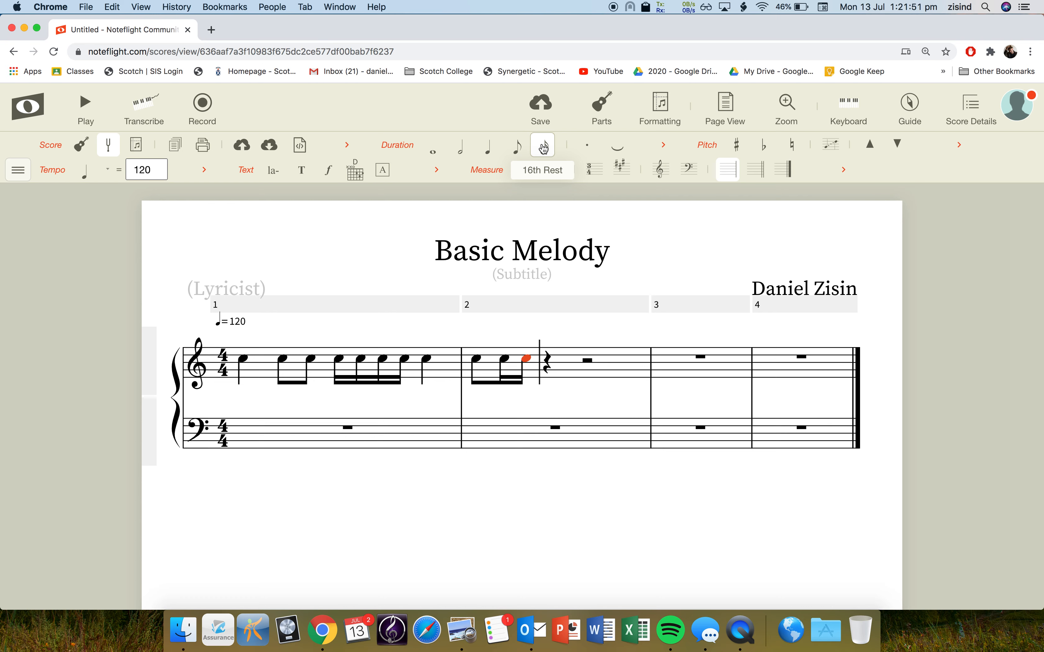
# Enter two sixteenth-note Cs followed by an eighth-note C on beat 2 of treble measure 2.
pyautogui.press('Right')
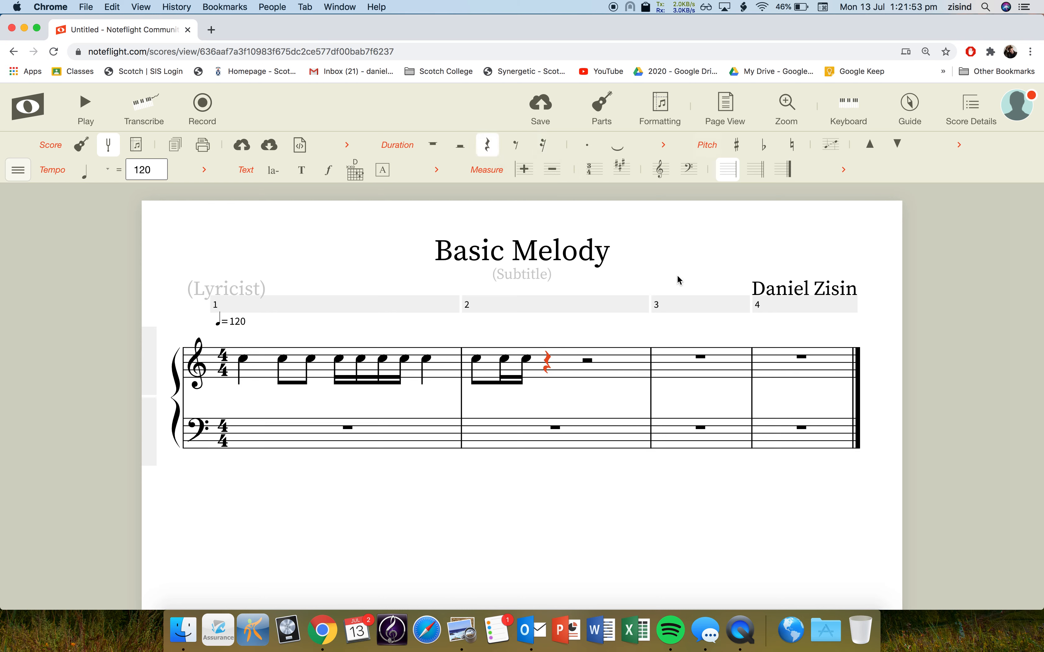
pyautogui.click(544, 150)
pyautogui.press('c')
pyautogui.press('c')
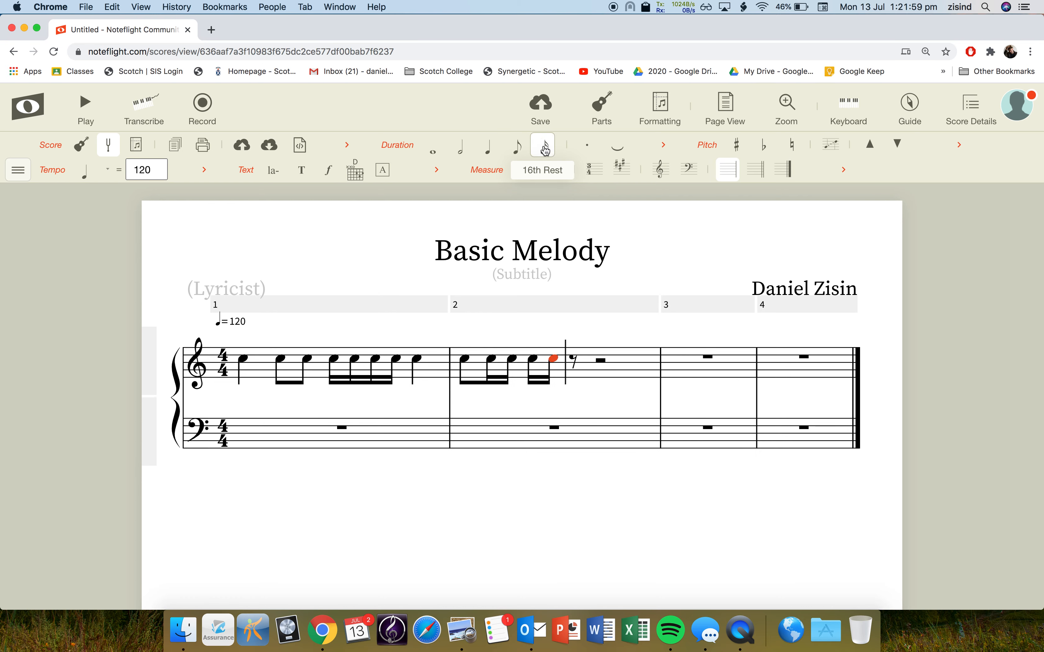
pyautogui.click(516, 145)
pyautogui.press('c')
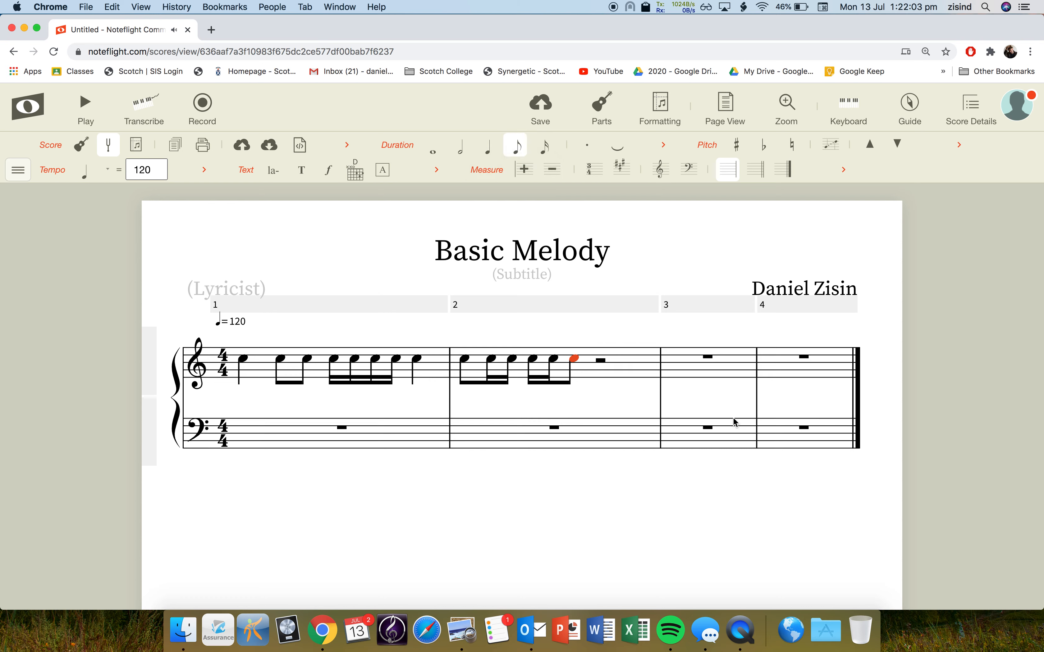
# Complete treble measure 2 with two eighth-note Cs on beat 3 and a quarter-note C on beat 4.
pyautogui.press('Right')
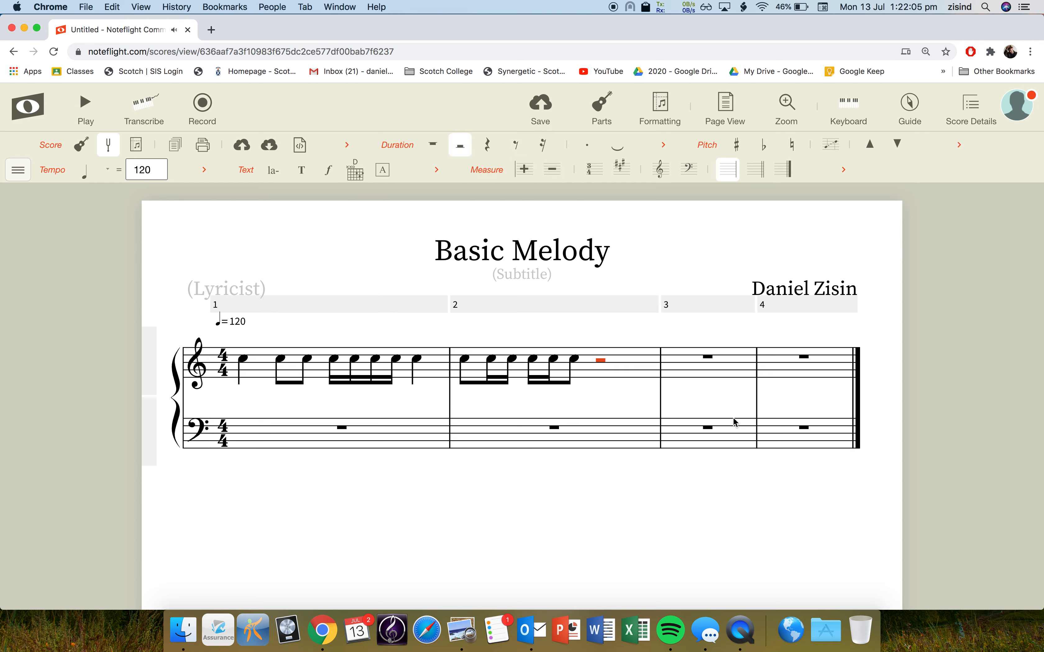
pyautogui.click(516, 147)
pyautogui.press('d')
pyautogui.press('d')
pyautogui.press('Right')
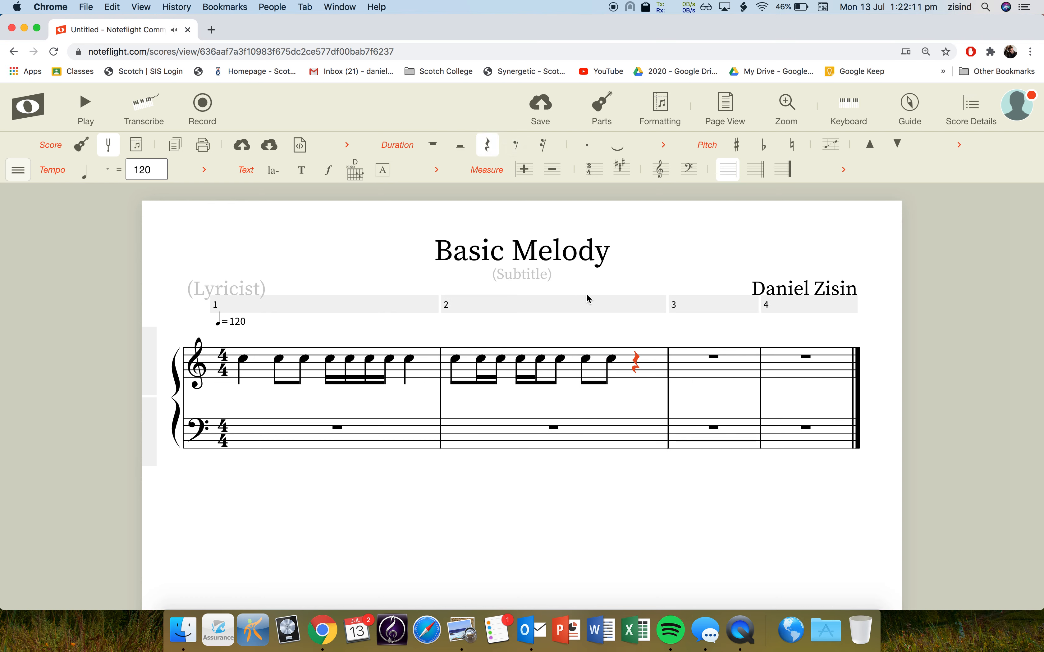
pyautogui.press('d')
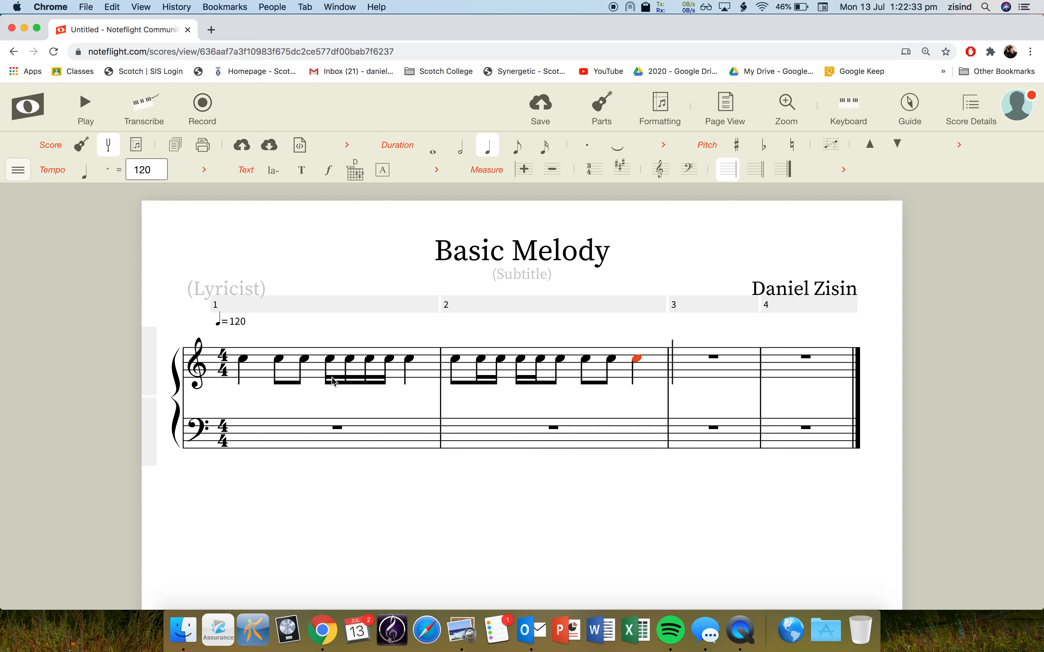
# Transpose all the notes in treble measures 1 and 2 down one octave to middle C.
pyautogui.click(242, 361)
pyautogui.click(330, 308)
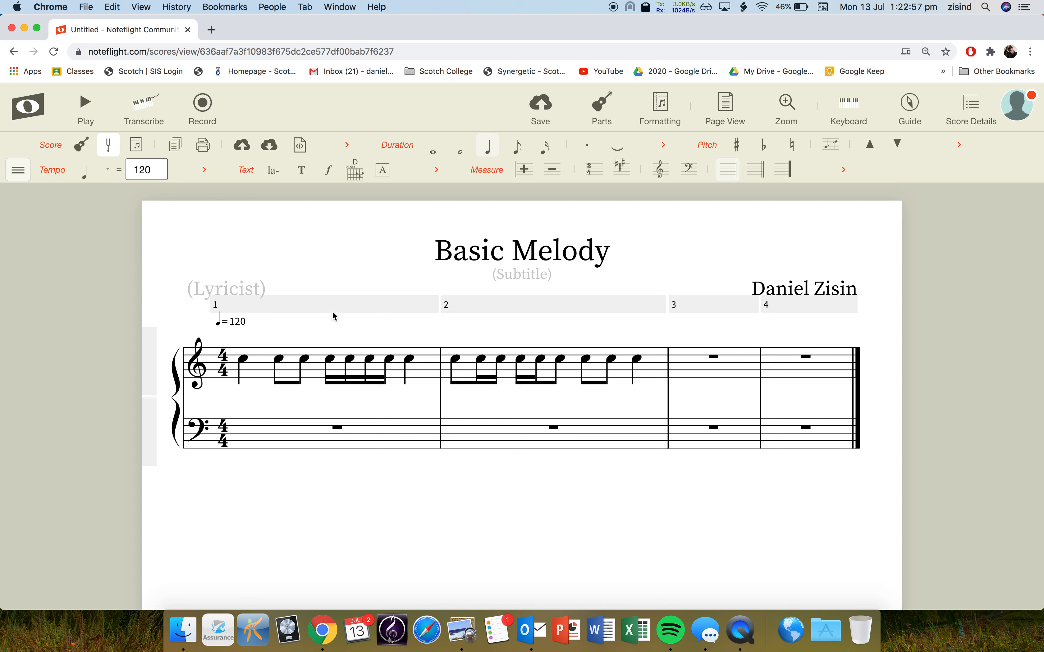
pyautogui.click(261, 373)
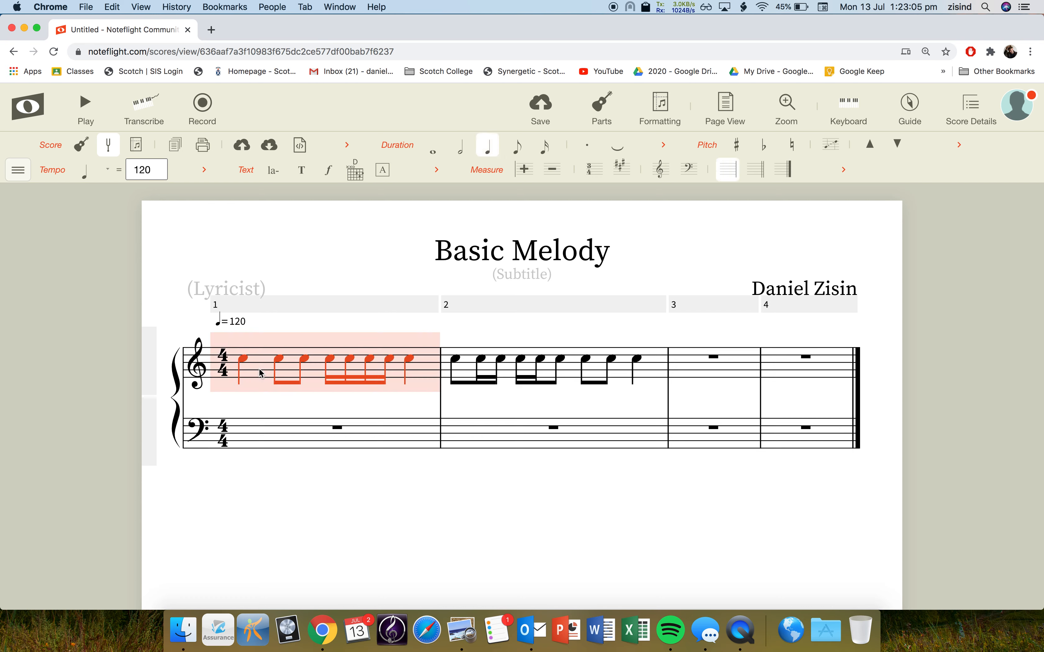
pyautogui.keyDown('shift'); pyautogui.click(652, 370); pyautogui.keyUp('shift')
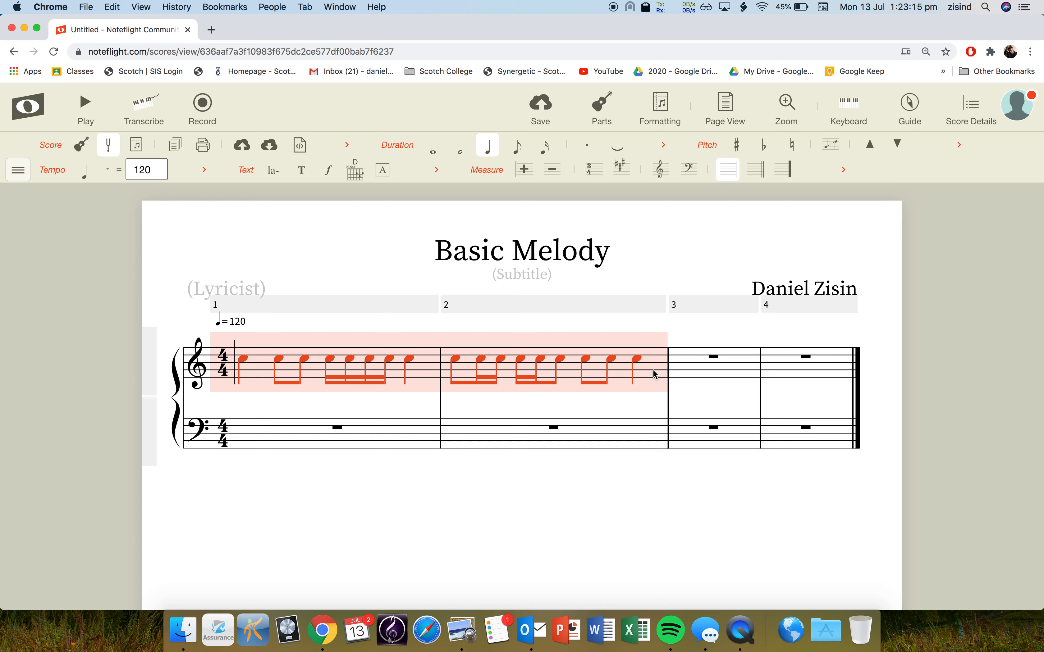
pyautogui.press('super+Down')
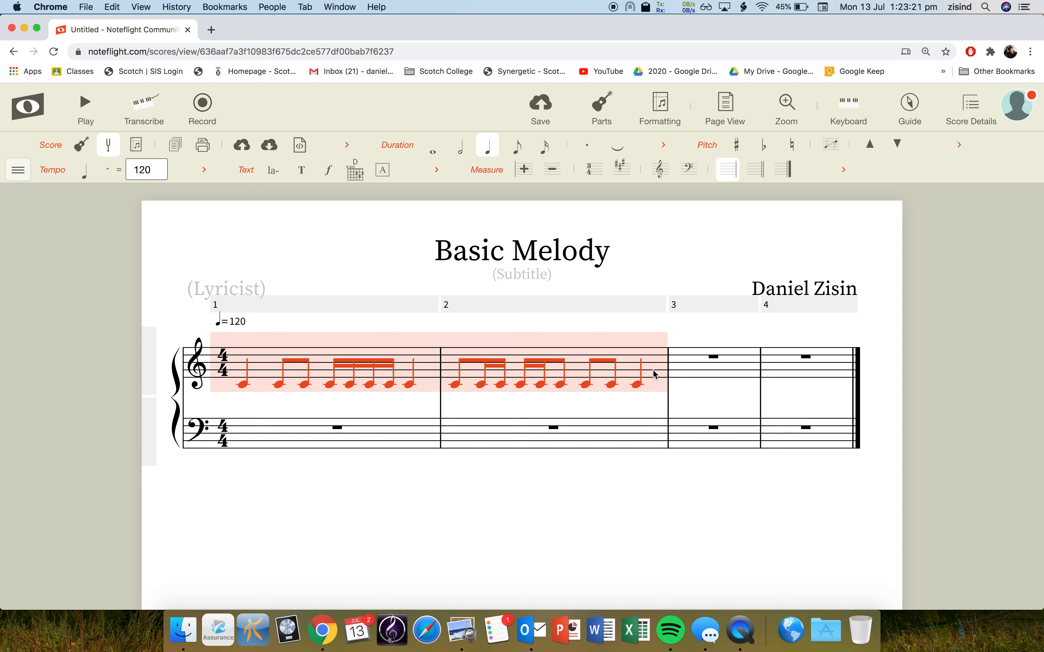
# Raise the two eighth notes on beat 2 of treble measure 1 to D and E.
pyautogui.click(312, 327)
pyautogui.click(244, 385)
pyautogui.click(280, 385)
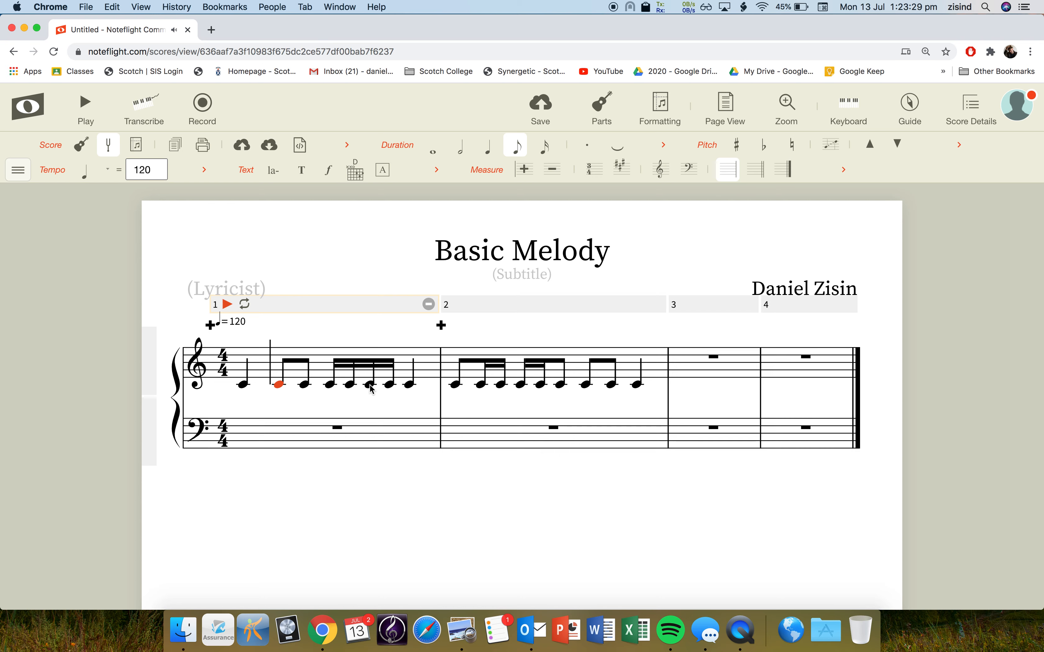
pyautogui.press('Left')
pyautogui.press('Right')
pyautogui.press('Right')
pyautogui.press('Up')
# Change the four sixteenth notes on beat 3 of treble measure 1 to F, E, D and B.
pyautogui.press('Right')
pyautogui.press('Up')
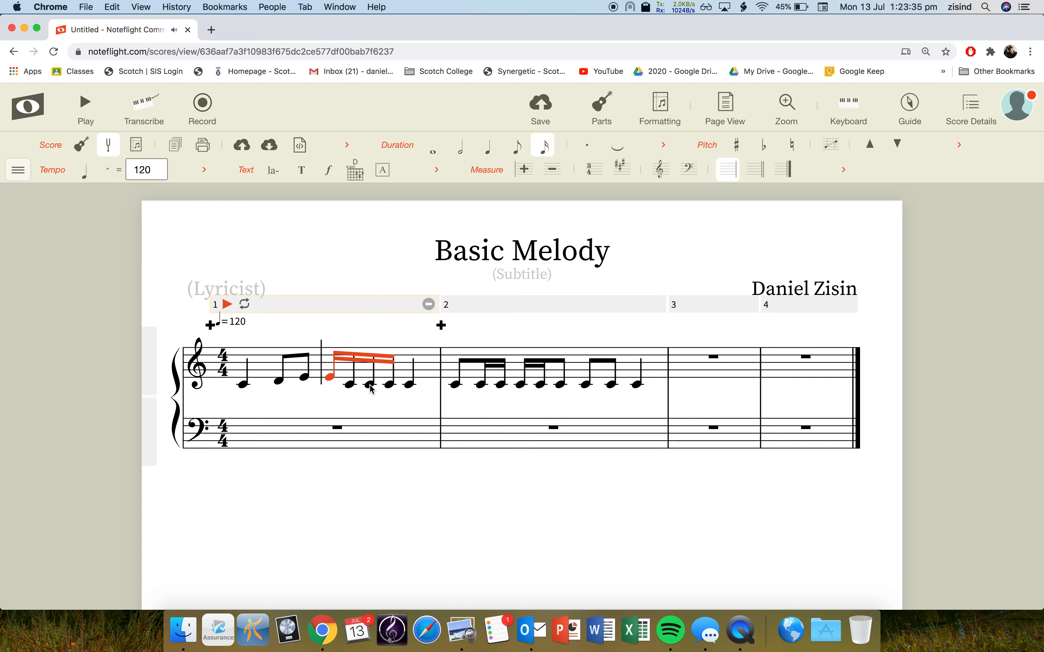
pyautogui.press('Right')
pyautogui.press('Up')
pyautogui.press('Right')
pyautogui.press('Up')
pyautogui.press('Right')
pyautogui.press('Down')
pyautogui.press('Right')
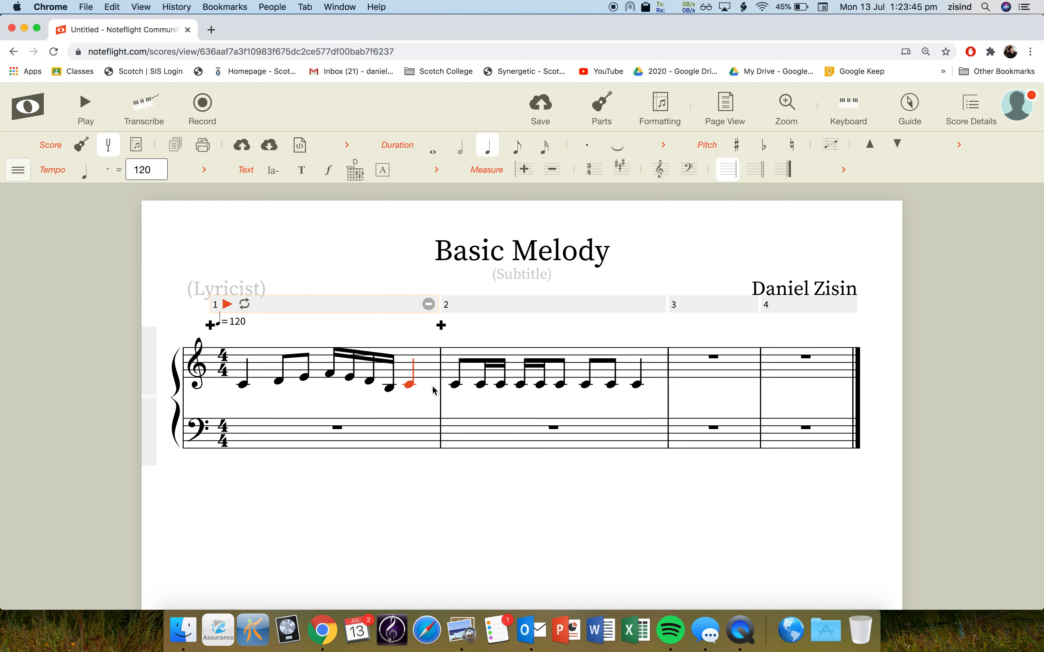
# Raise the eighth note and two sixteenth notes on beat 1 of treble measure 2 to G.
pyautogui.click(458, 386)
pyautogui.press('Up')
pyautogui.press('Up')
pyautogui.press('Up')
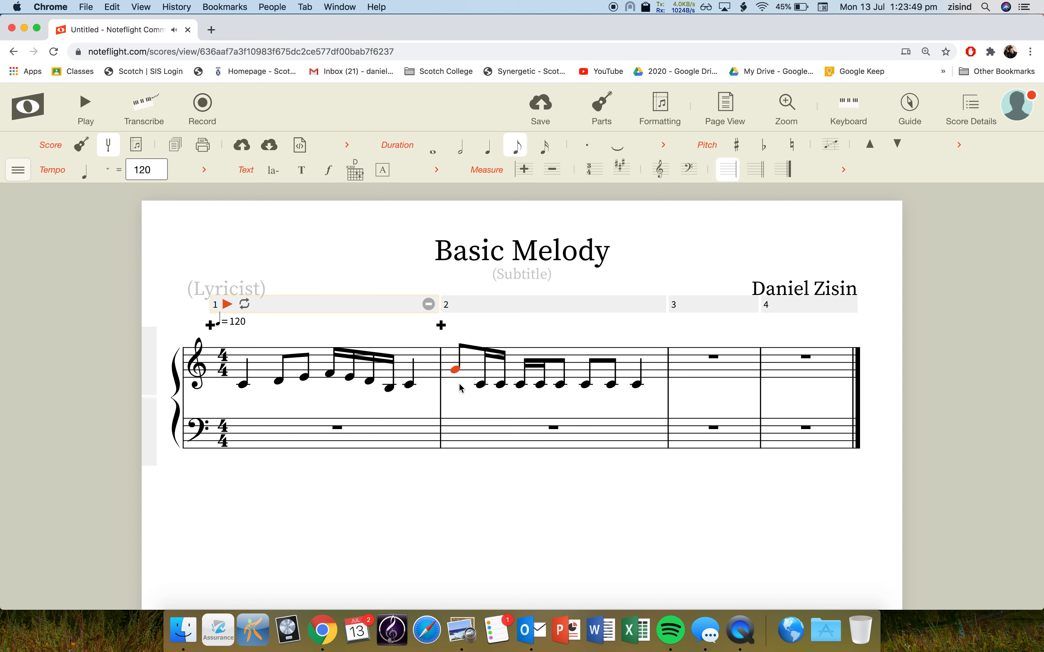
pyautogui.press('Right')
pyautogui.press('Up')
pyautogui.press('Up')
pyautogui.press('Up')
pyautogui.press('Right')
pyautogui.press('Up')
pyautogui.press('Up')
pyautogui.press('Up')
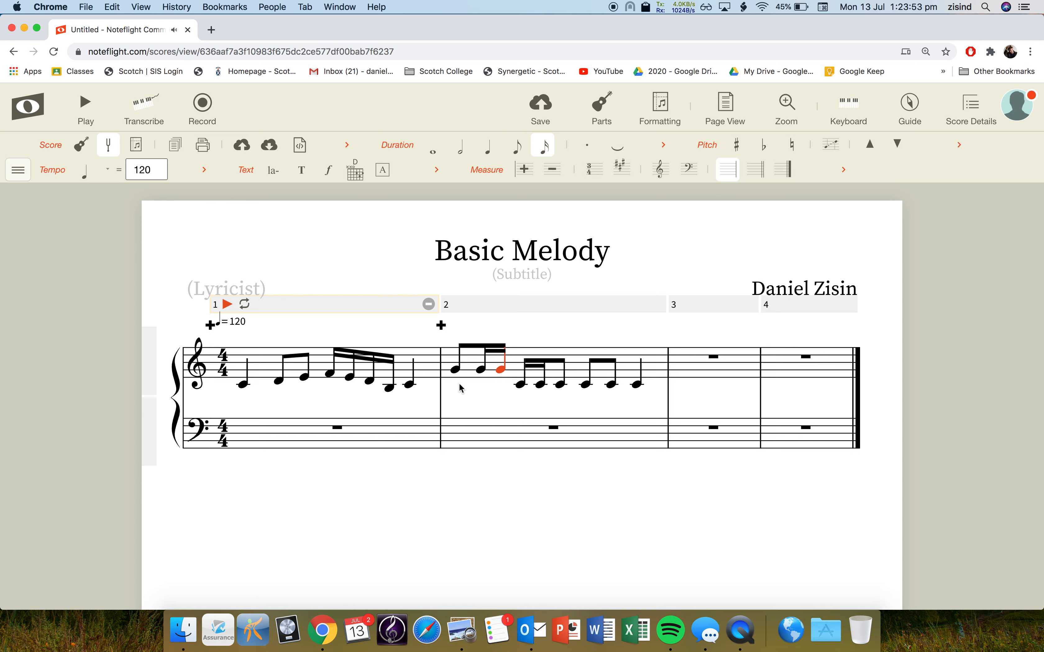
# Raise the two sixteenth notes and the eighth note on beat 2 of treble measure 2 to E.
pyautogui.click(521, 378)
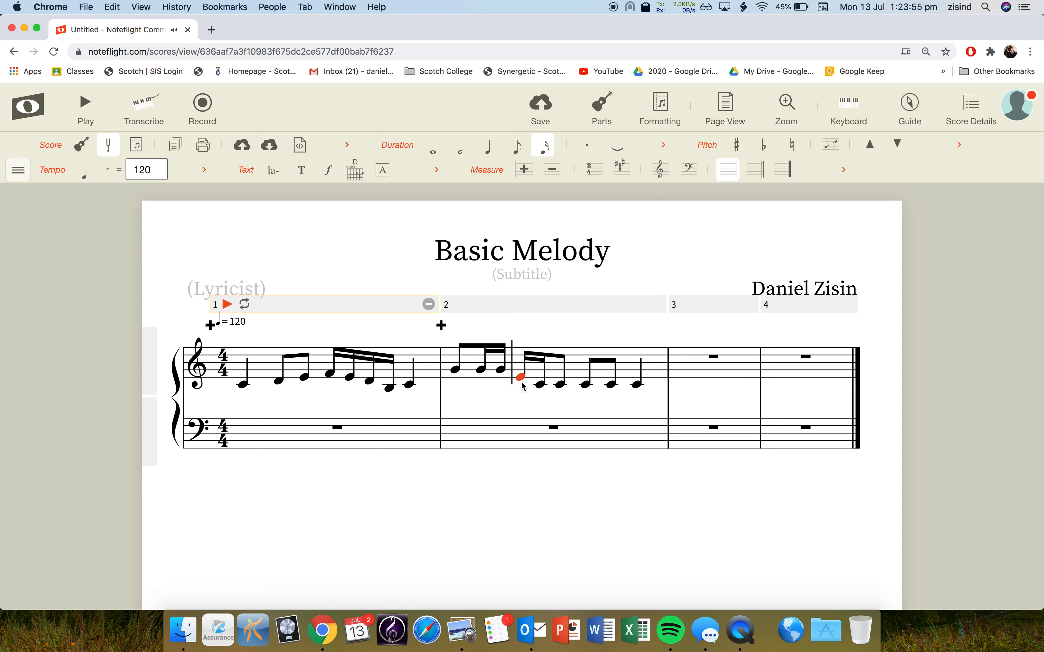
pyautogui.press('Right')
pyautogui.press('Right')
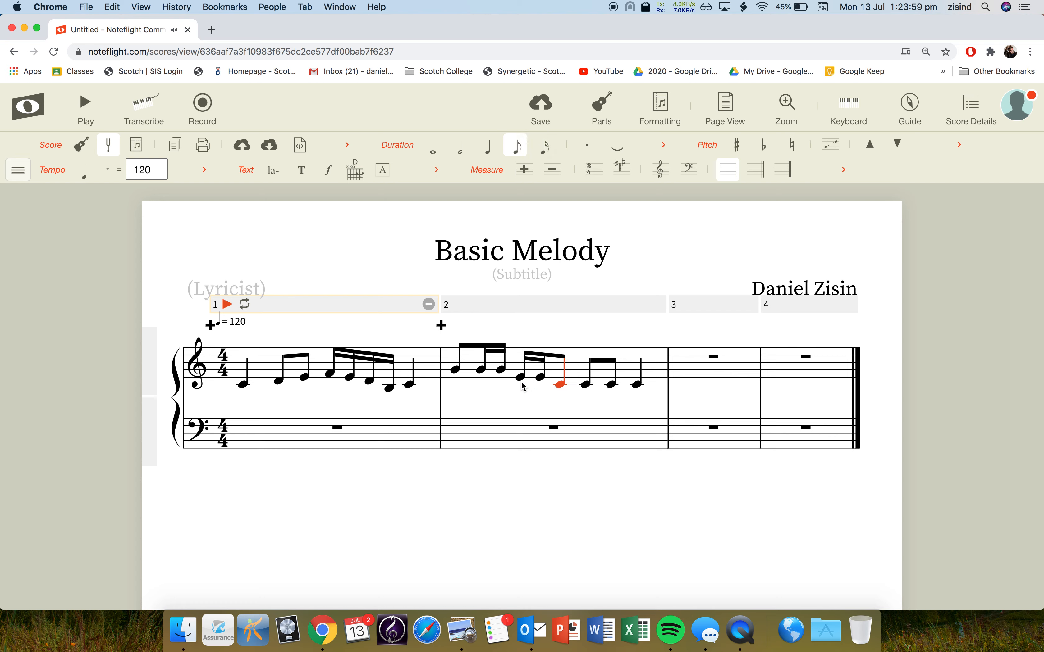
pyautogui.press('Up')
# Change the two eighth notes on beat 3 of treble measure 2 to D and B.
pyautogui.press('Right')
pyautogui.press('Up')
pyautogui.press('Right')
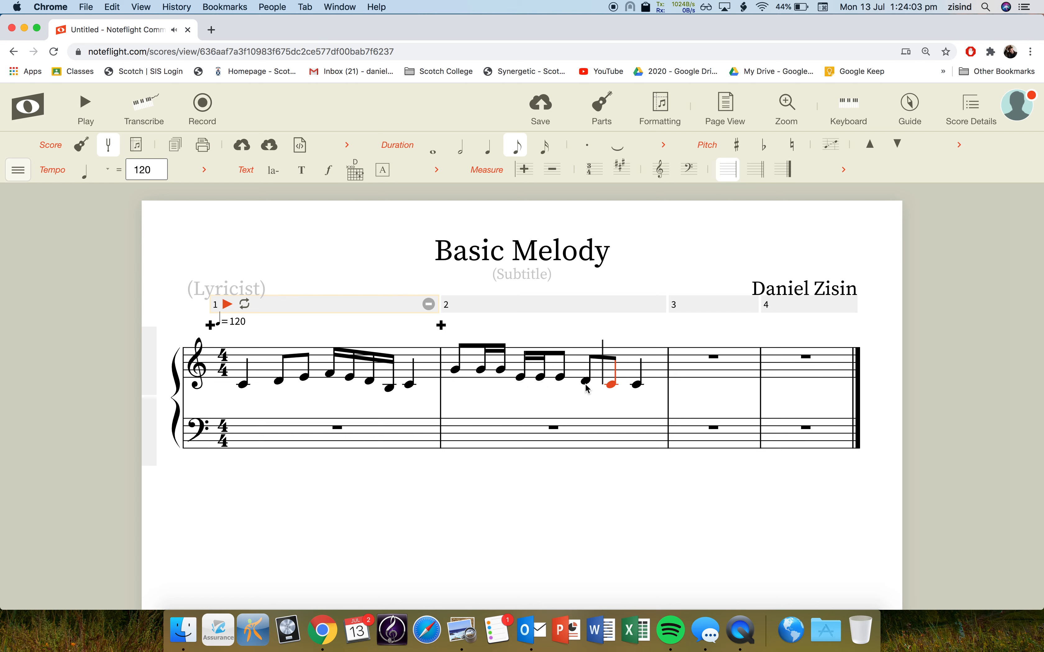
pyautogui.press('Down')
pyautogui.press('Right')
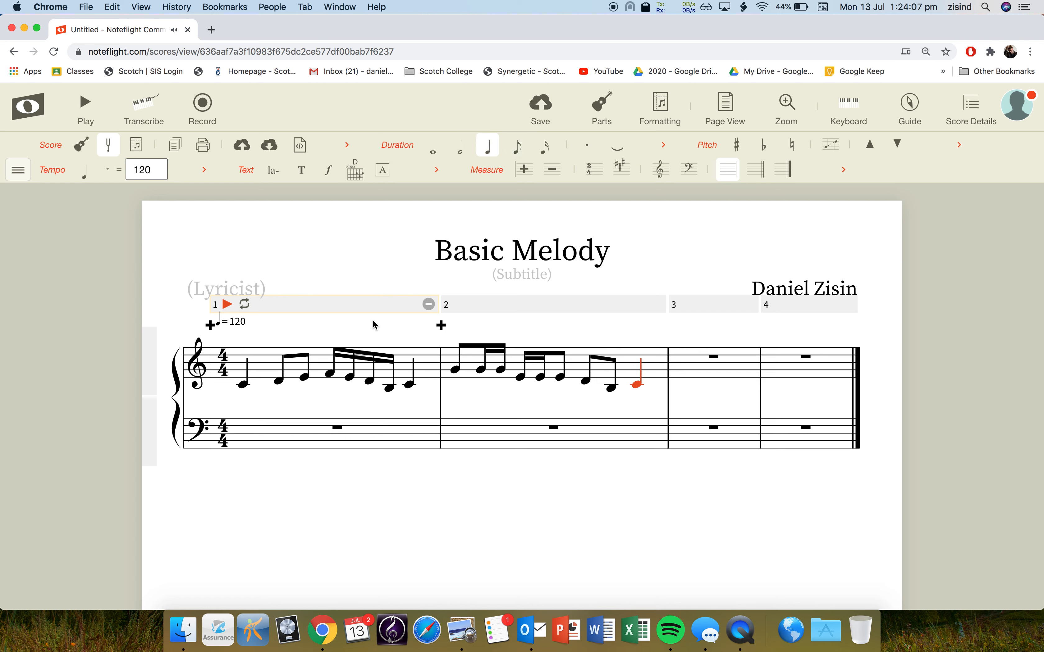
# Play the melody from measure 1 and save the score.
pyautogui.click(227, 305)
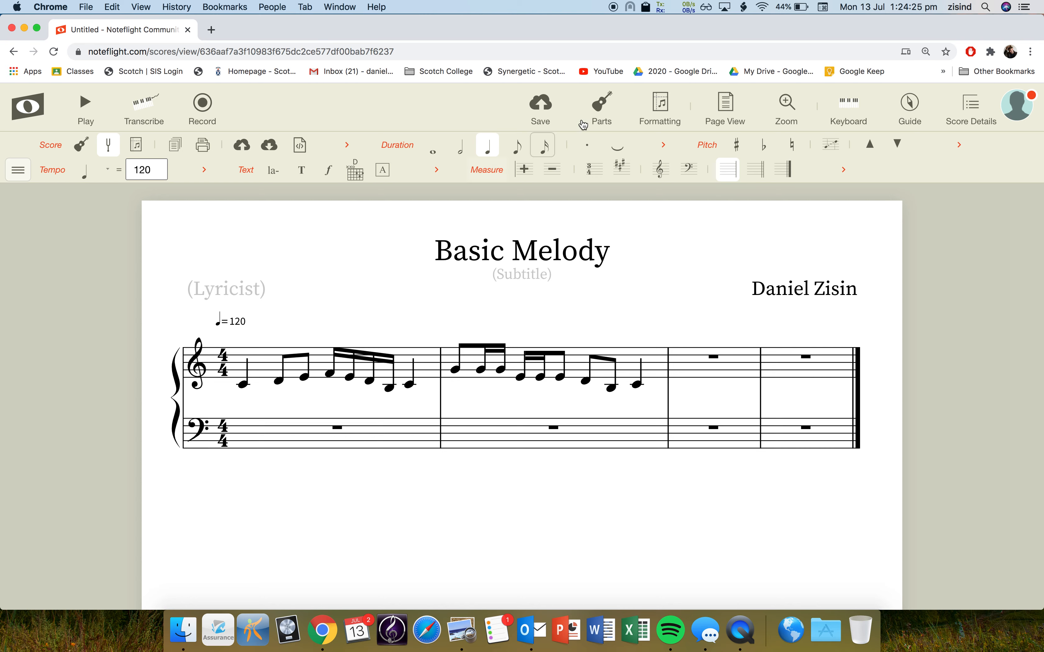
pyautogui.click(540, 105)
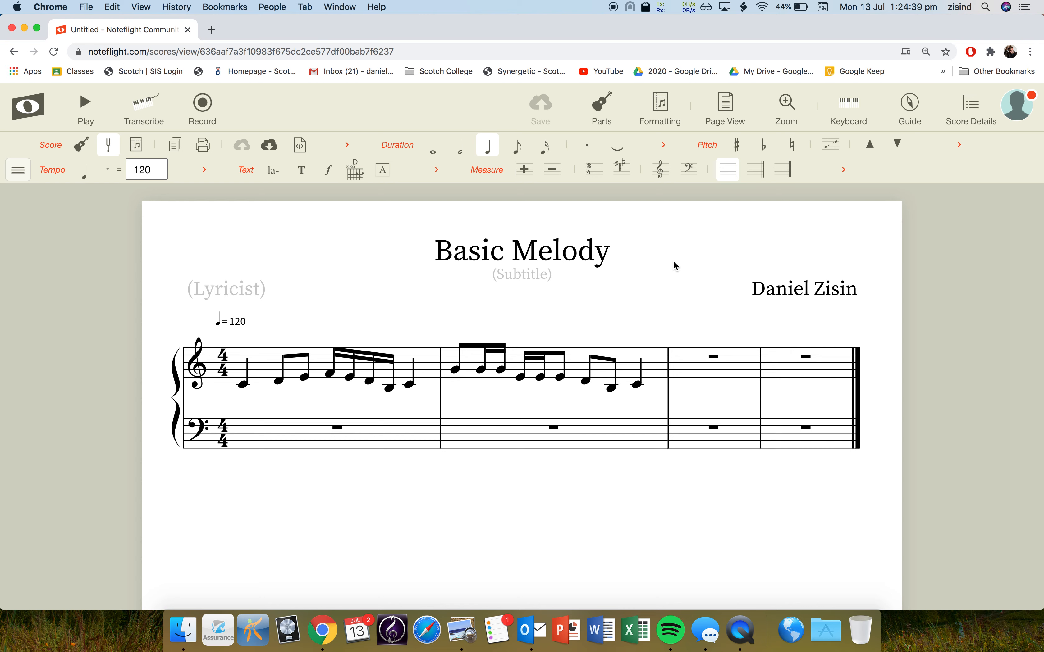
pyautogui.click(424, 369)
pyautogui.click(654, 372)
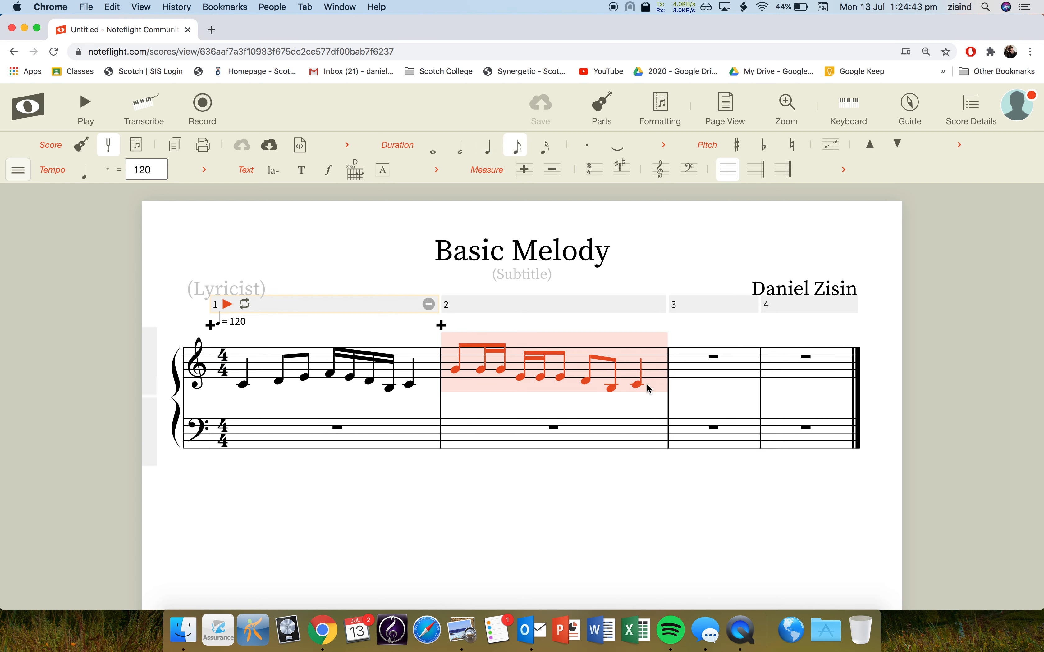
pyautogui.click(441, 464)
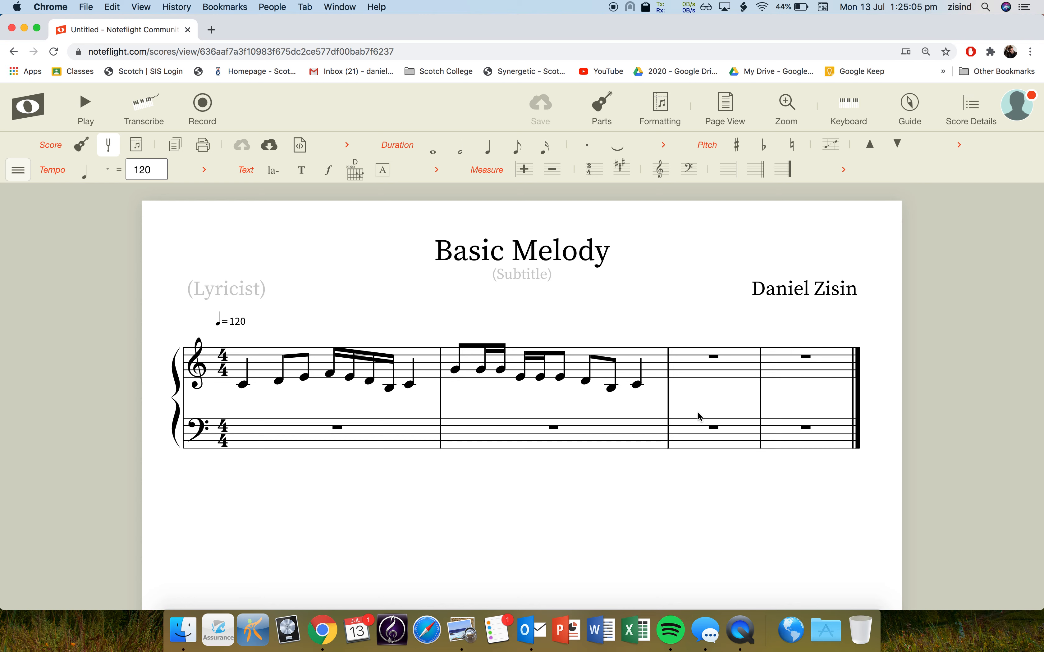
# Delete the empty measures 3 and 4 from the end of the score.
pyautogui.click(708, 364)
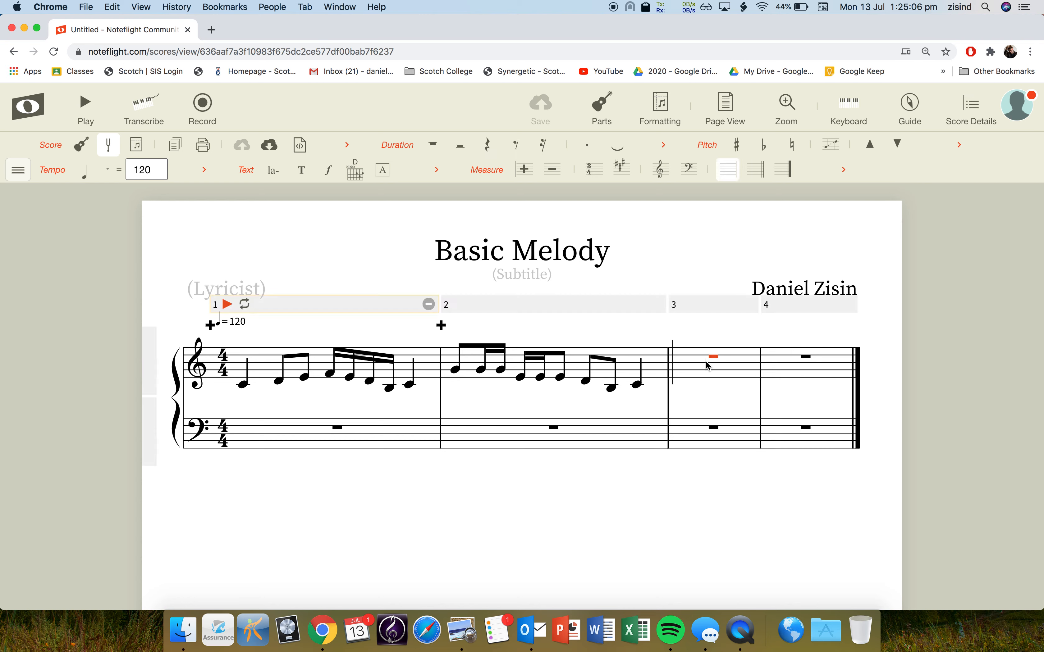
pyautogui.click(704, 308)
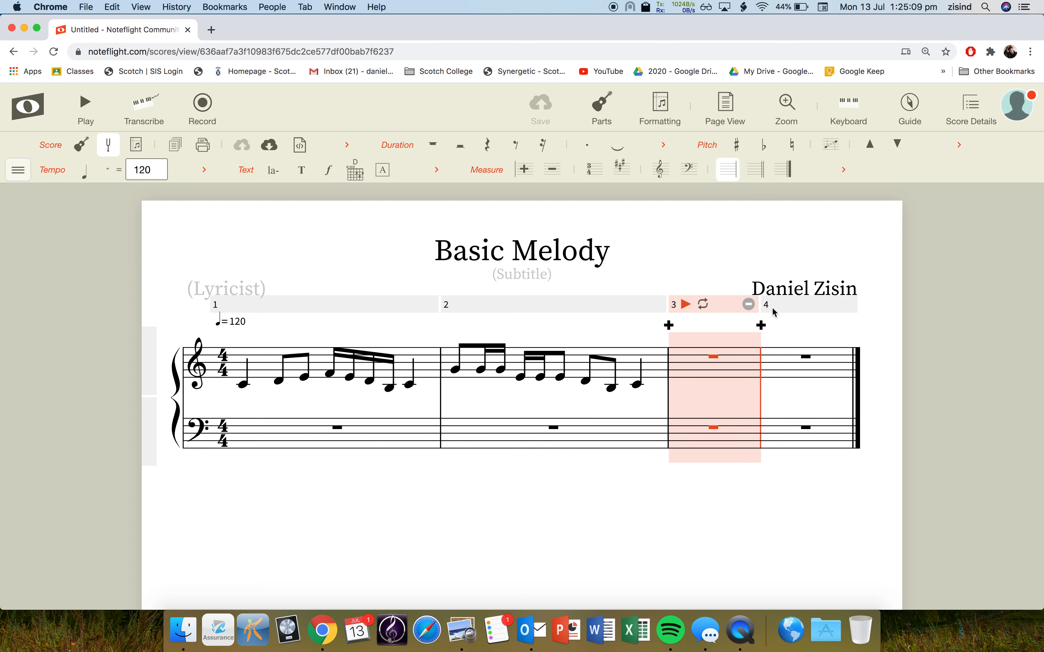
pyautogui.keyDown('shift'); pyautogui.click(817, 304); pyautogui.keyUp('shift')
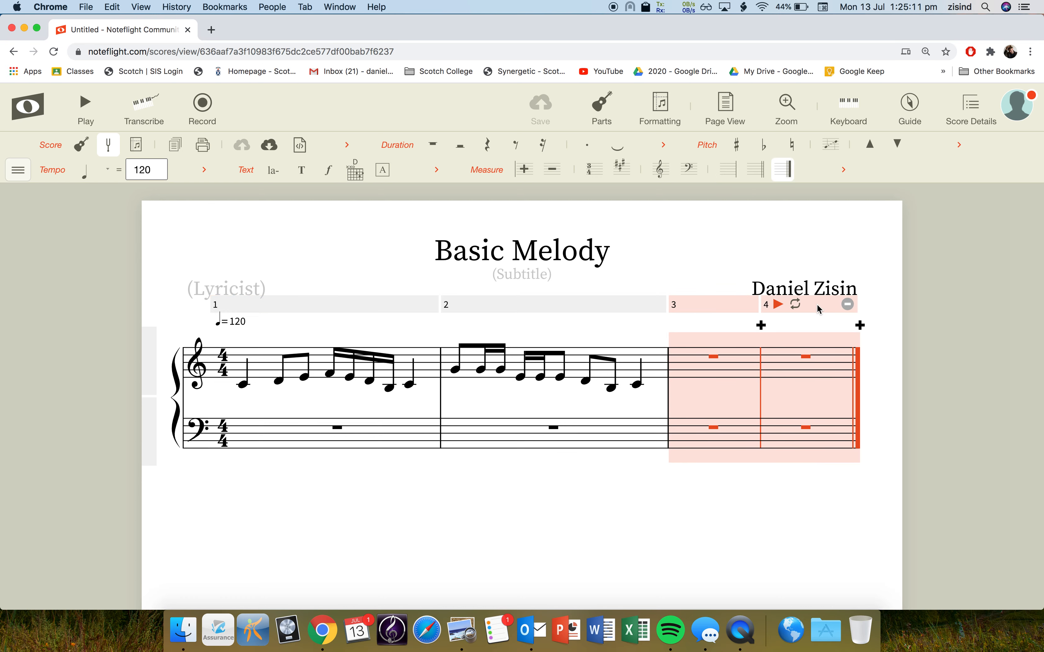
pyautogui.click(847, 305)
pyautogui.click(781, 368)
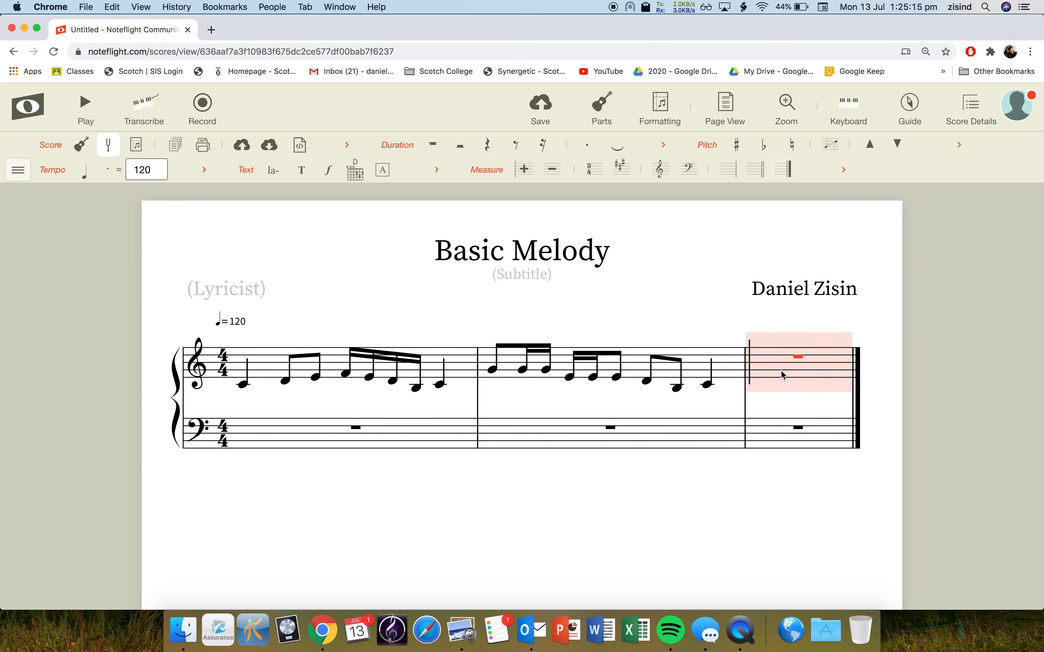
pyautogui.click(797, 297)
pyautogui.click(822, 304)
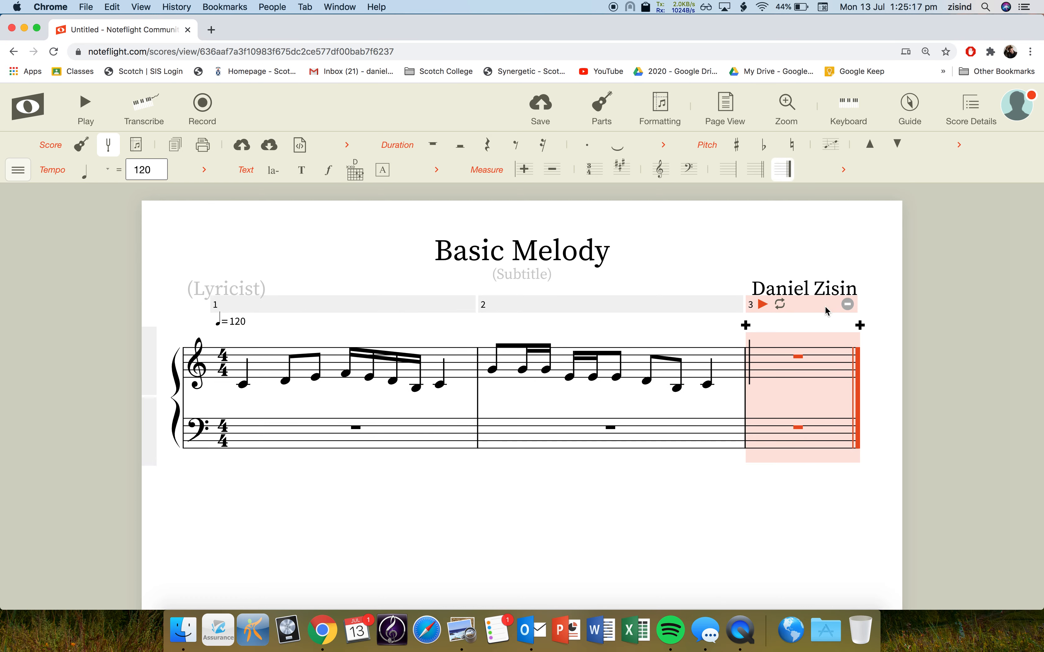
pyautogui.click(848, 304)
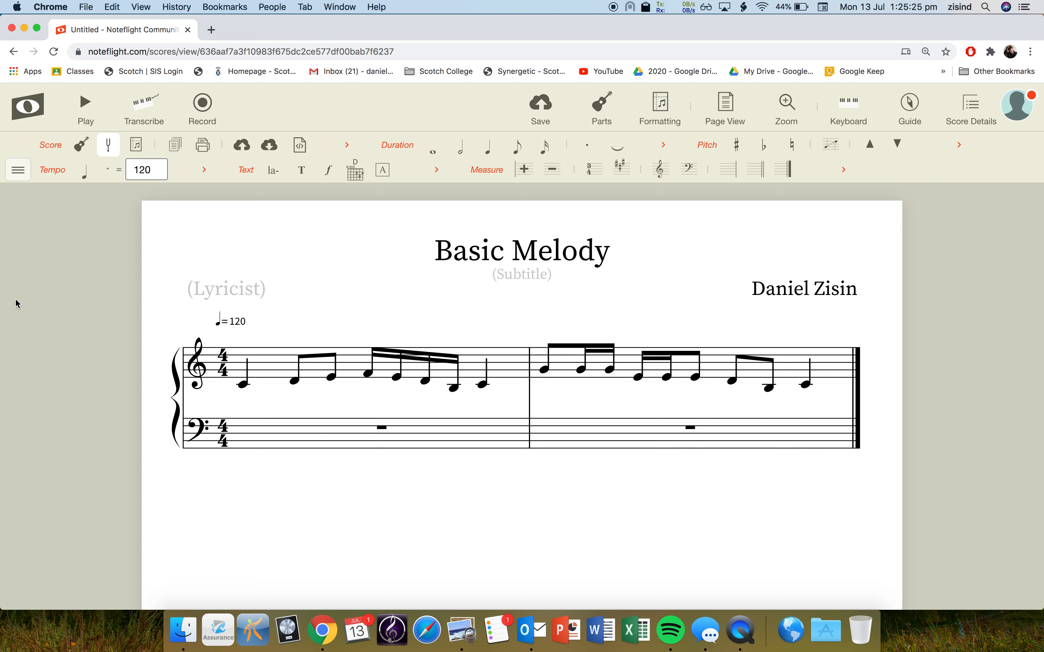
# Export the score as a Full Score PDF and save the file to the computer.
pyautogui.click(17, 170)
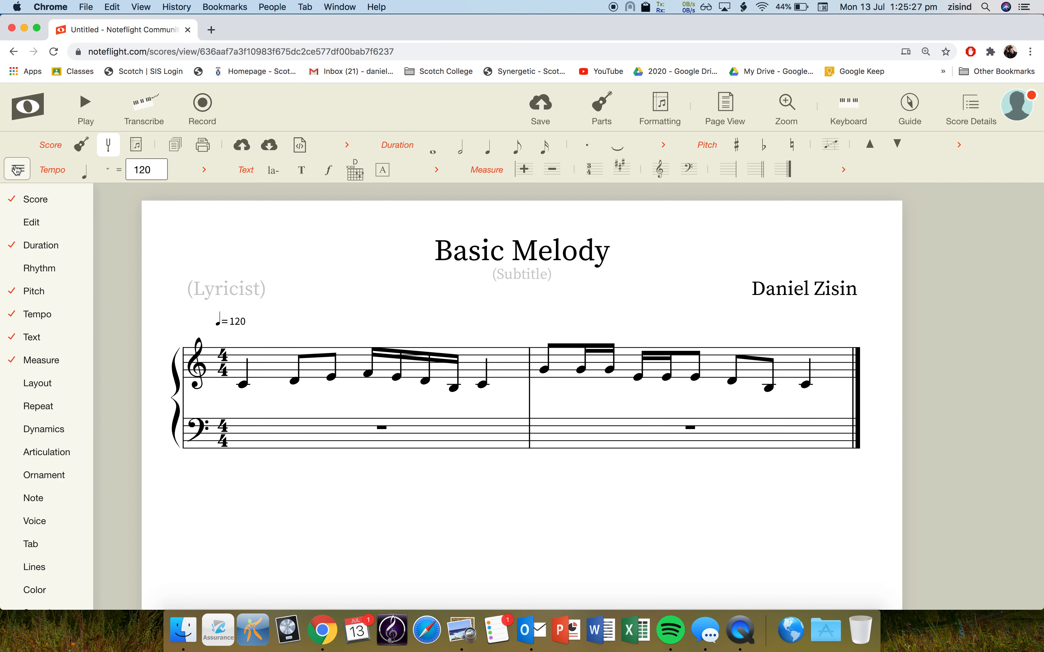
pyautogui.moveTo(33, 200)
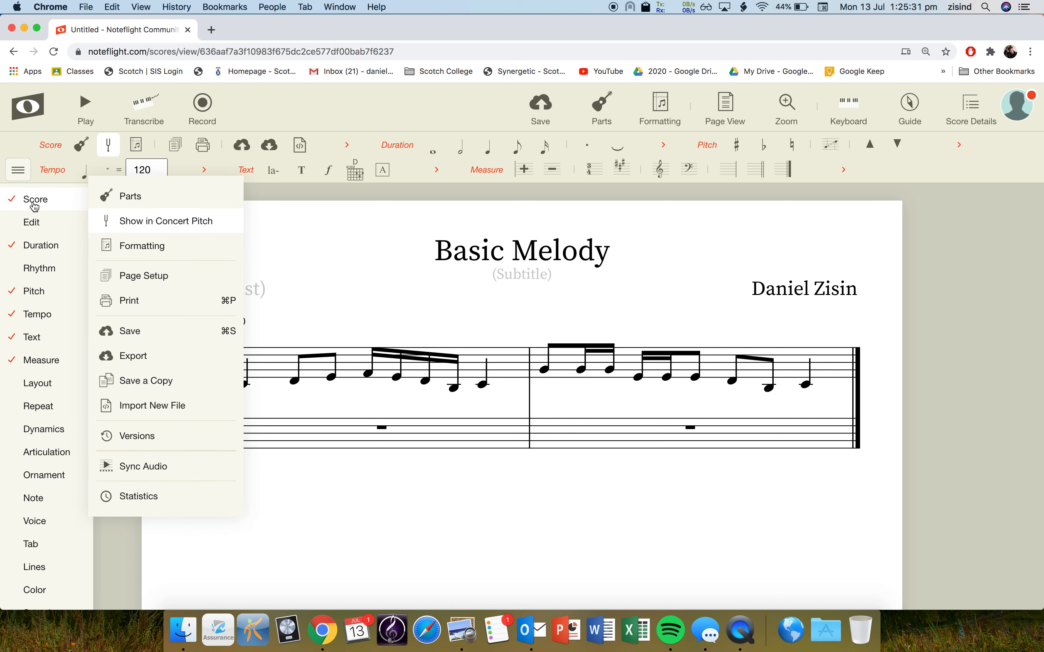
pyautogui.click(146, 359)
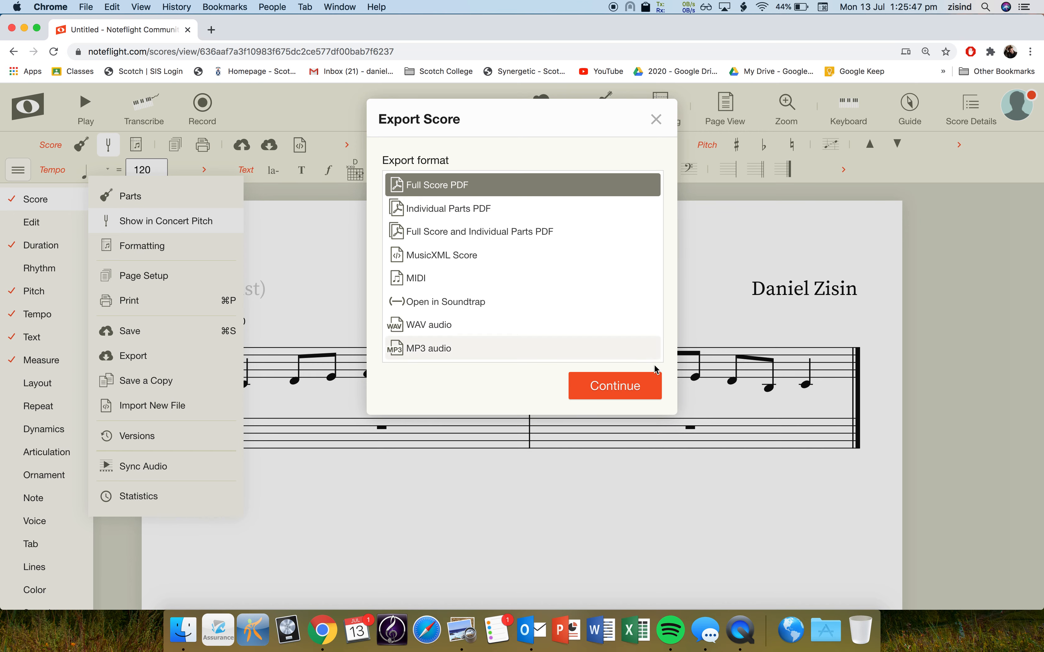
pyautogui.click(639, 394)
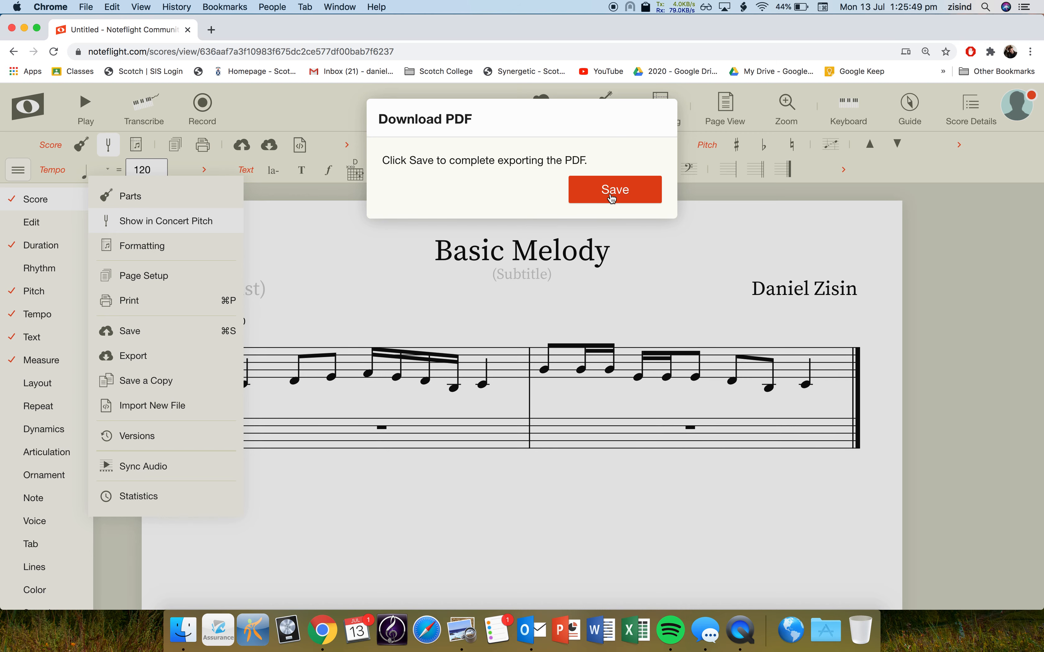
pyautogui.click(605, 200)
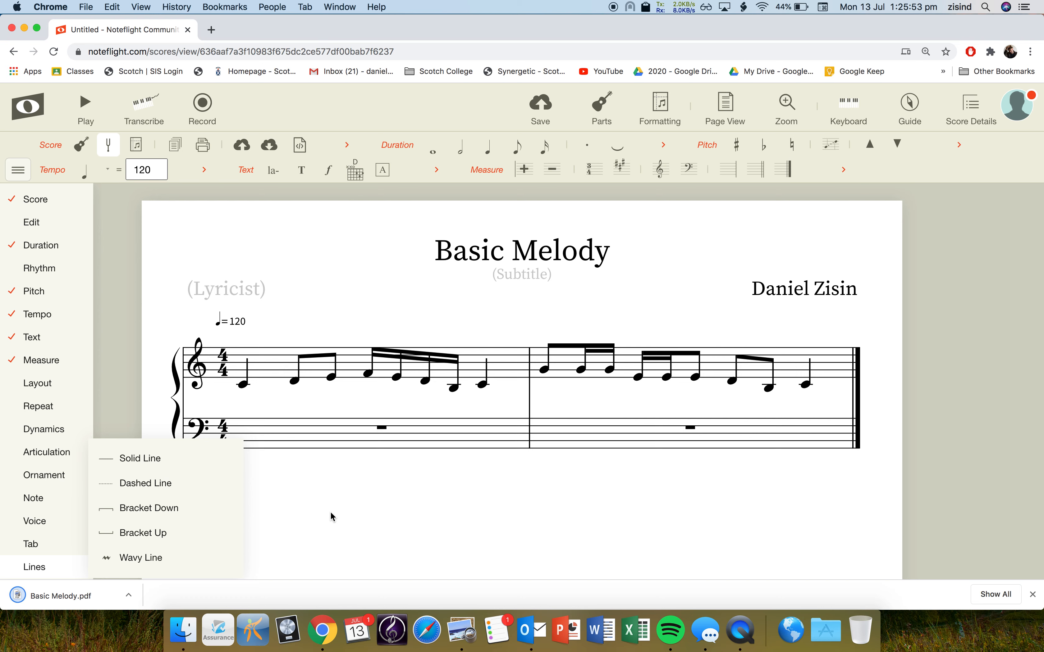
# Export the score as MP3 audio and close the export dialog.
pyautogui.click(20, 171)
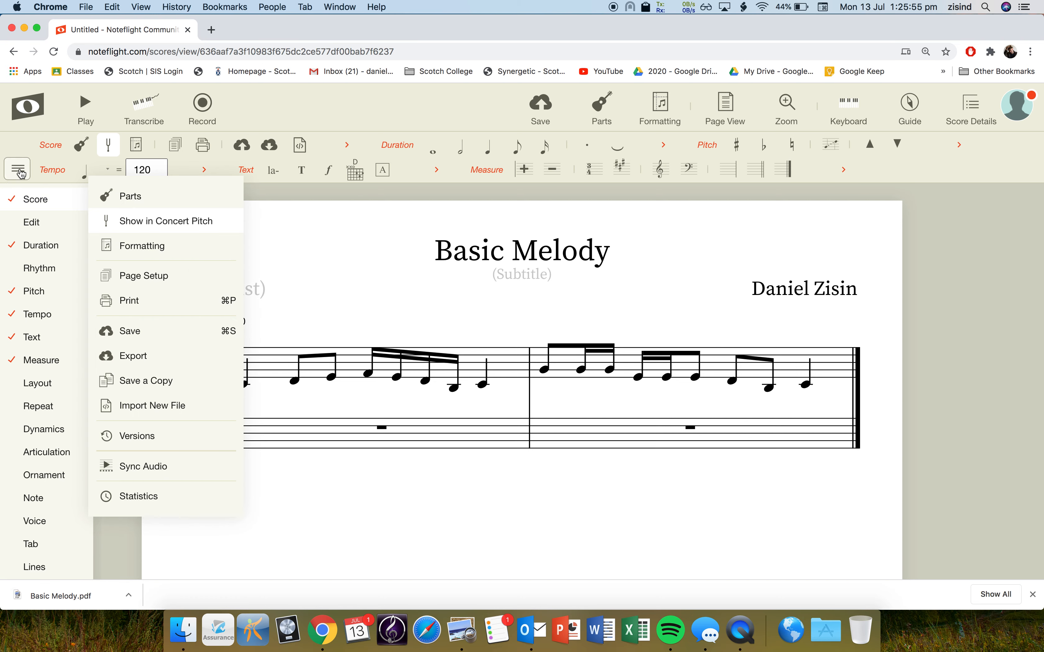
pyautogui.click(22, 174)
pyautogui.moveTo(35, 211)
pyautogui.click(149, 360)
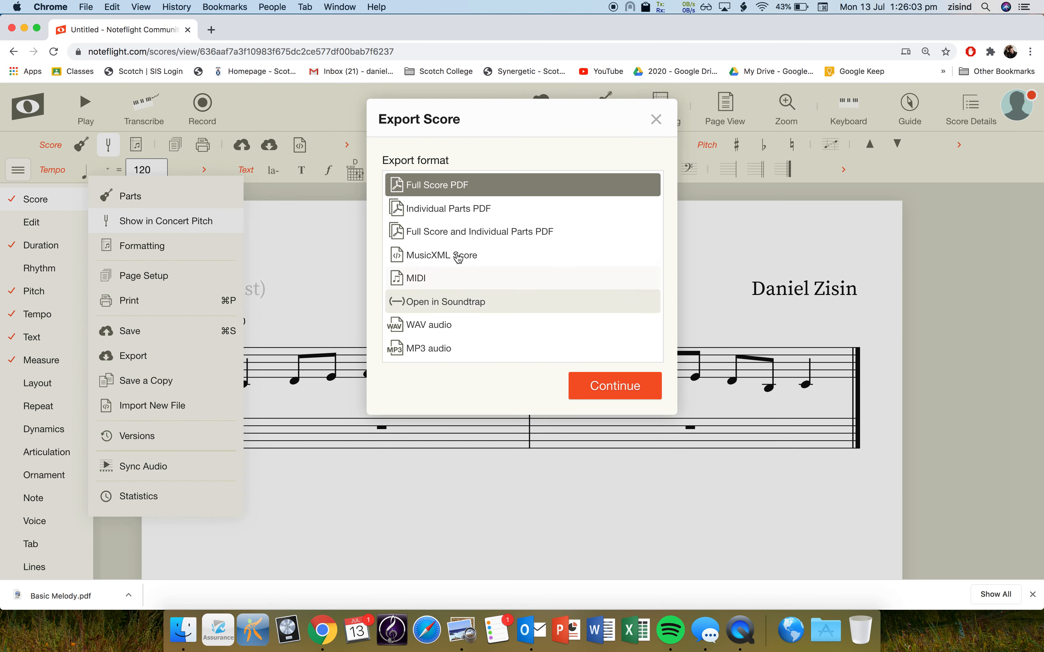
pyautogui.click(433, 350)
pyautogui.click(626, 391)
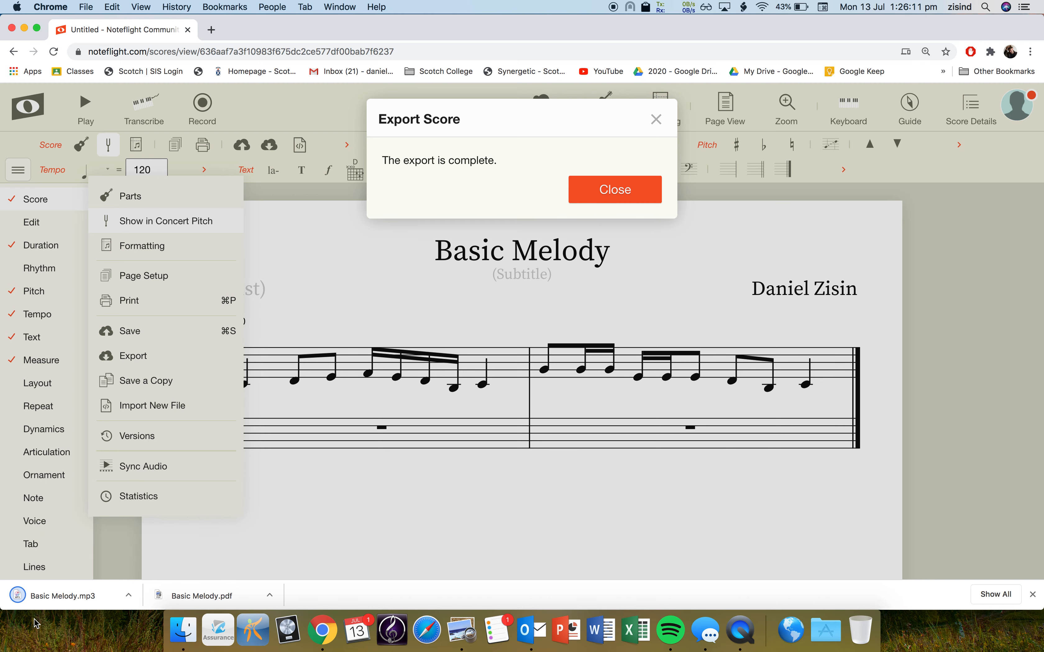
pyautogui.click(632, 193)
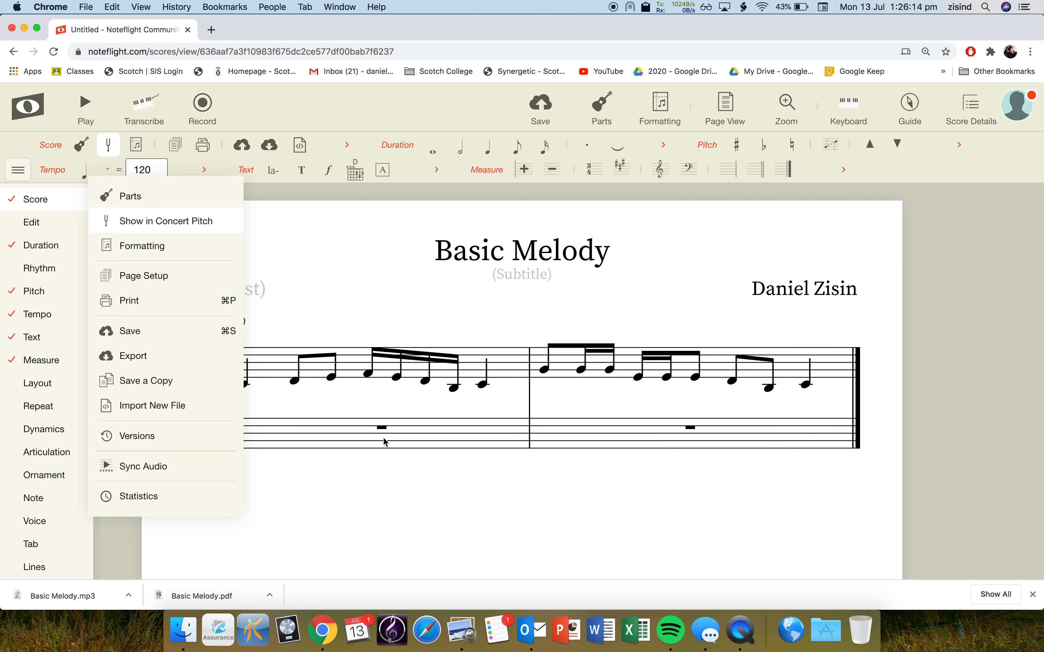
# Show the downloaded Basic Melody.mp3 in its Finder folder, then close that window and return to the score.
pyautogui.click(129, 597)
pyautogui.click(172, 578)
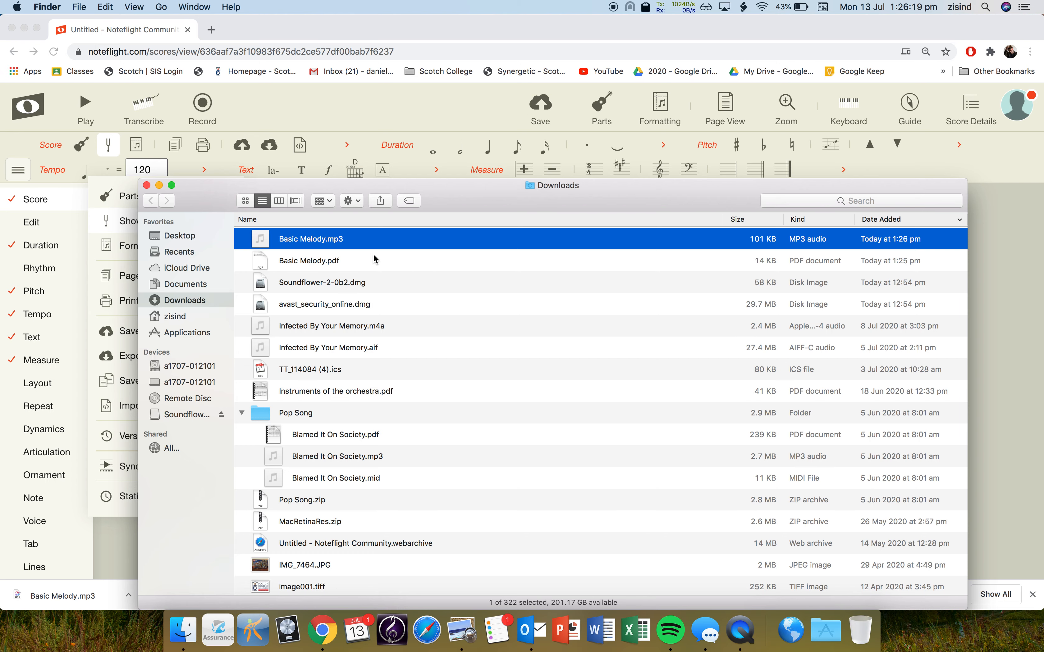
pyautogui.click(147, 185)
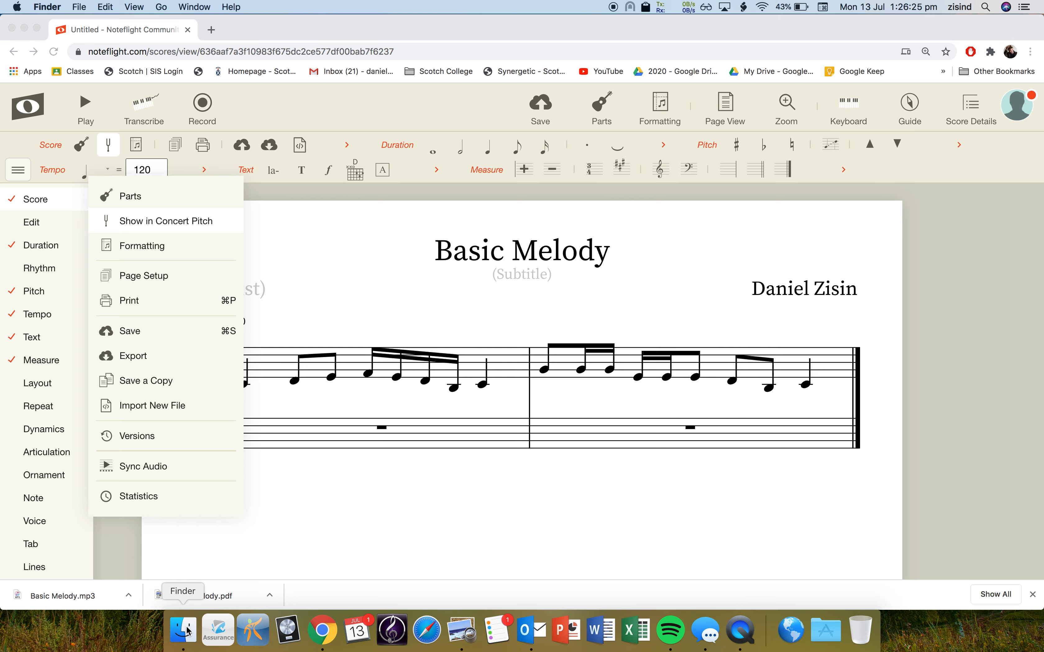
pyautogui.click(362, 523)
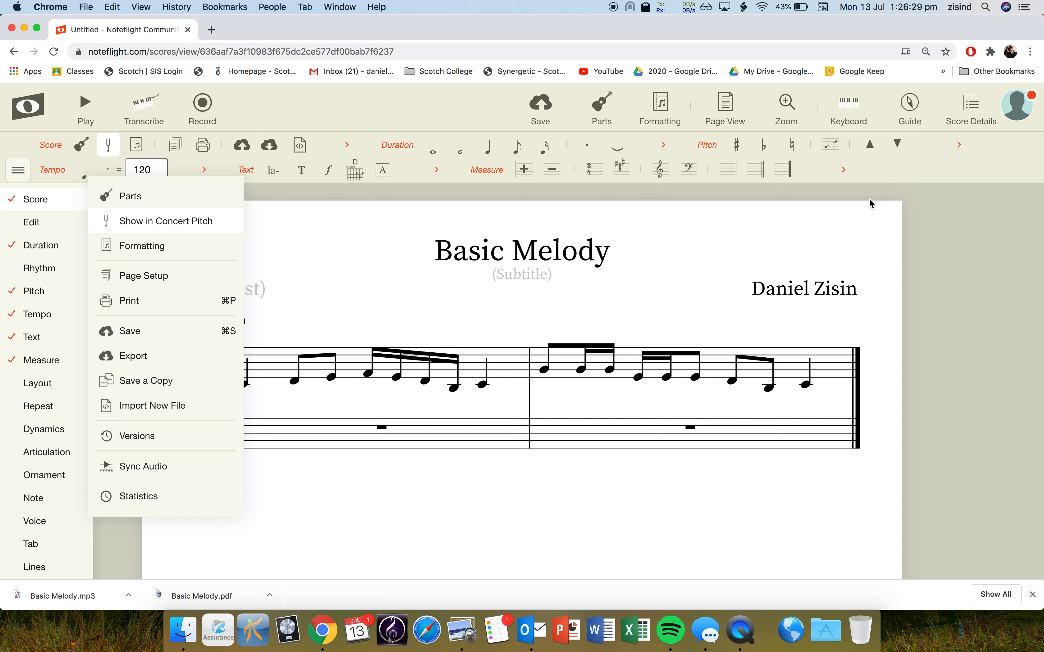
pyautogui.click(976, 211)
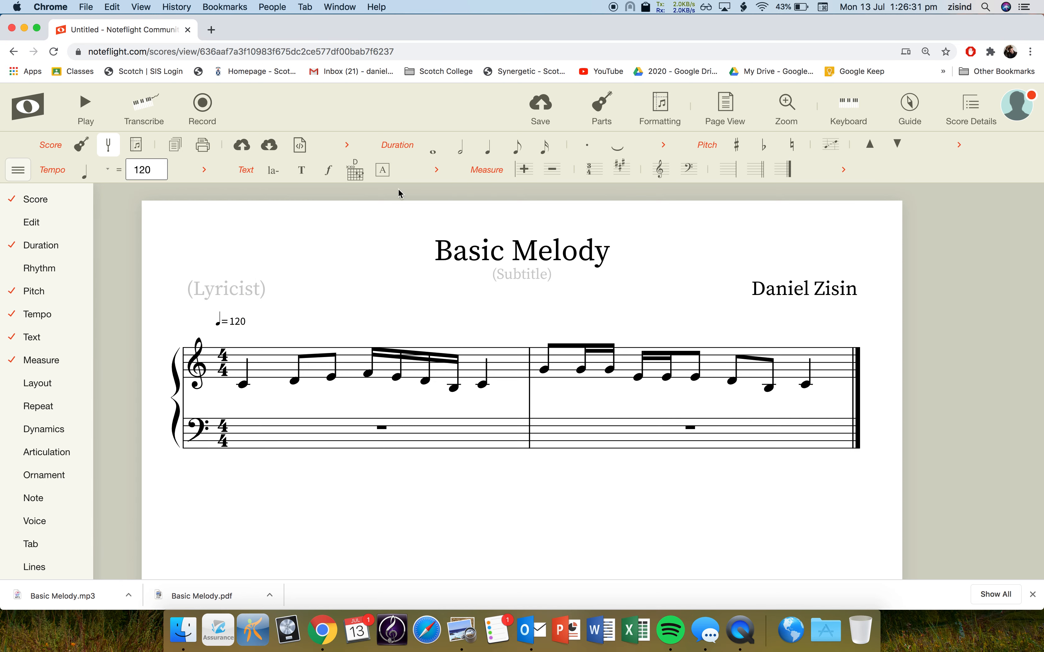